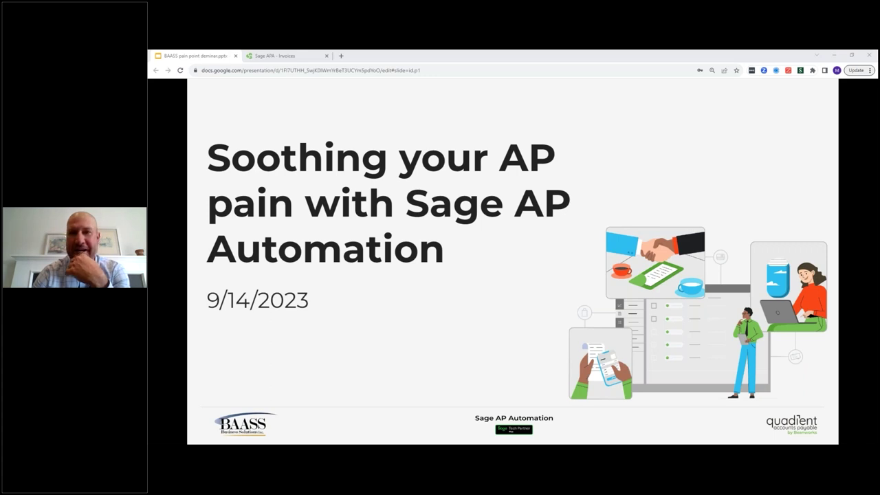
pyautogui.press('Right')
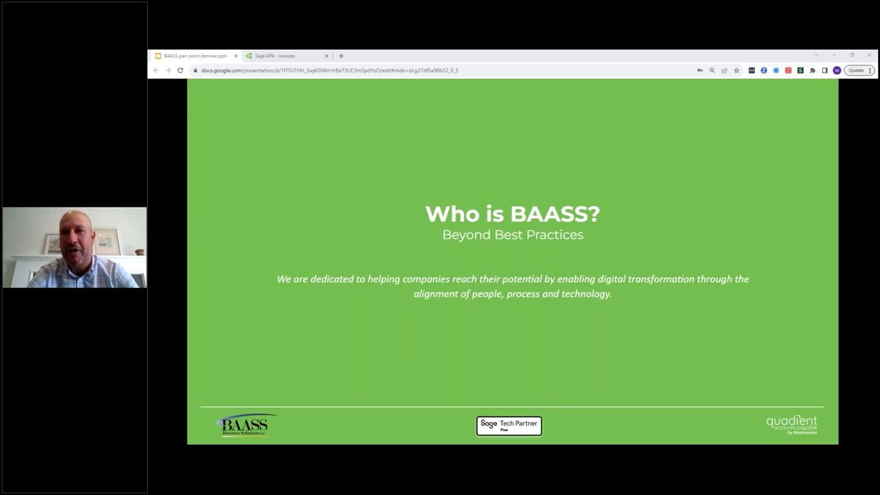
pyautogui.press('Right')
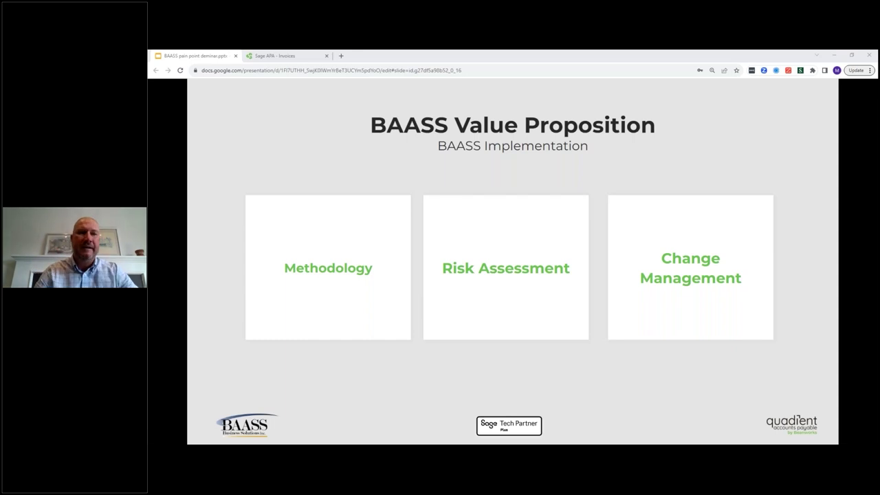
pyautogui.press('Right')
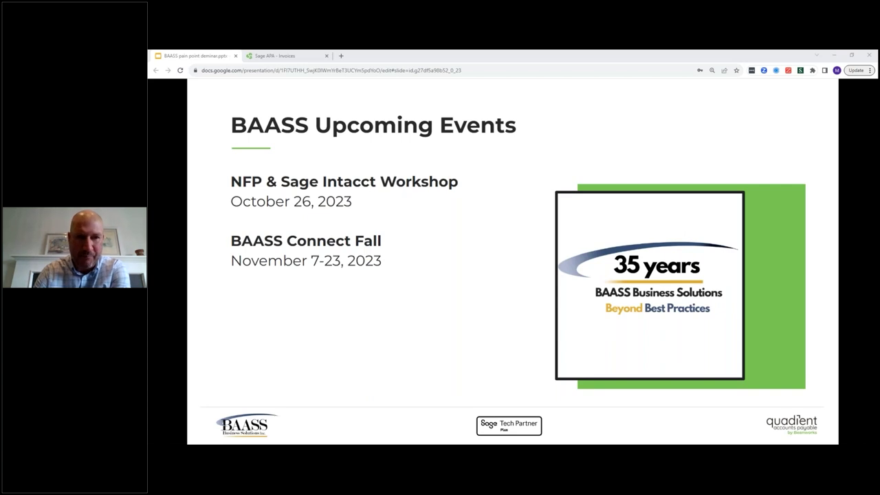
pyautogui.press('Left')
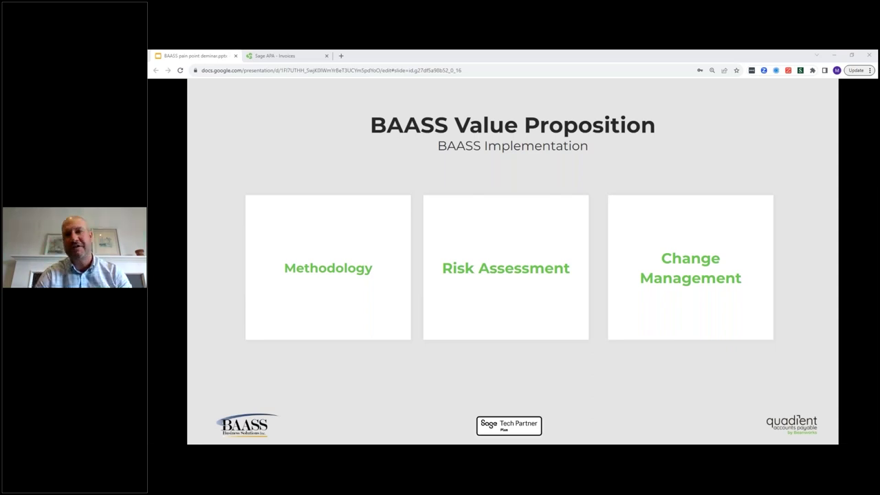
pyautogui.press('Right')
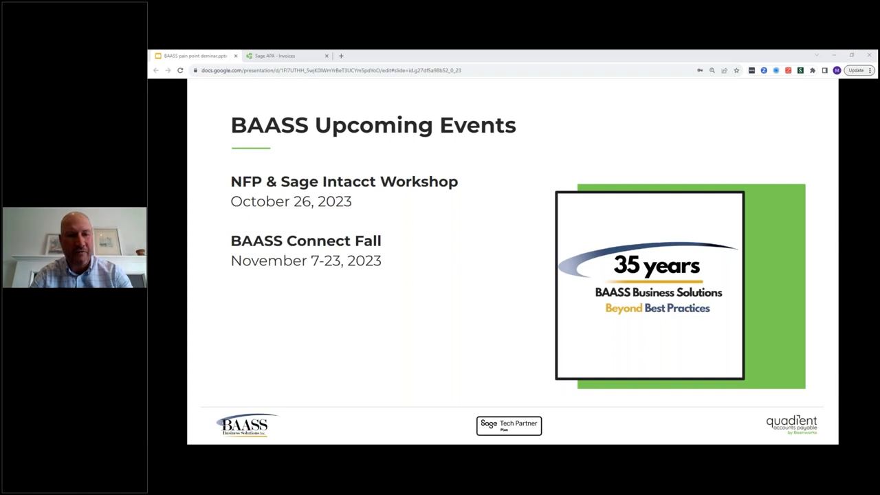
pyautogui.press('Right')
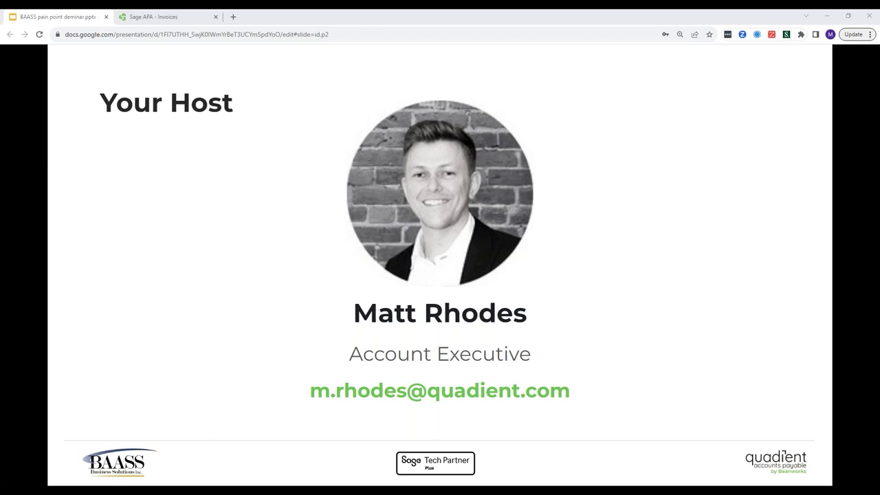
pyautogui.press('Right')
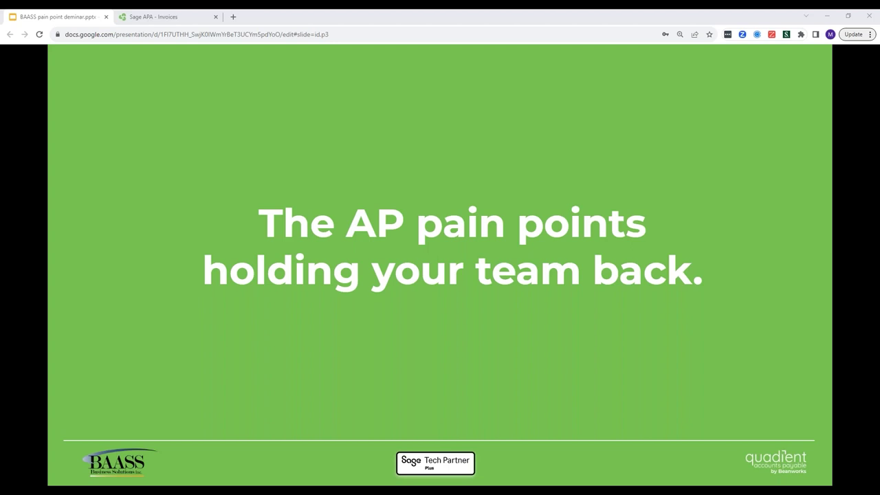
pyautogui.press('Right')
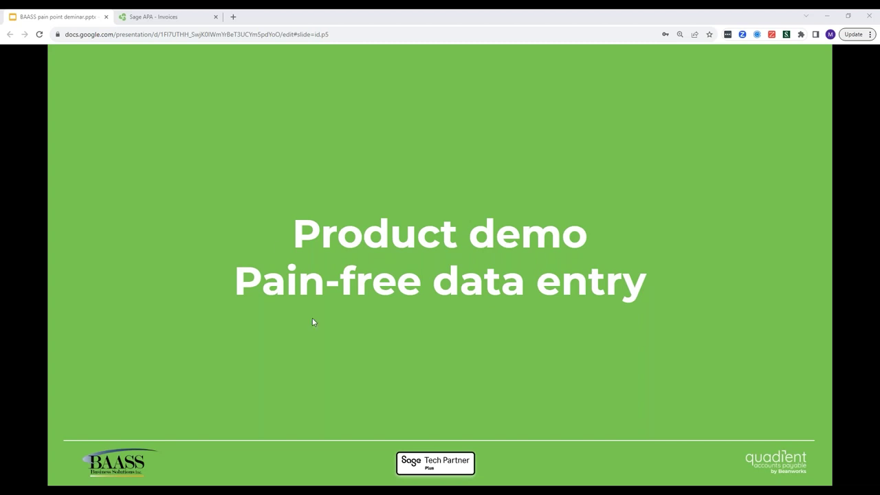
# Switch to Sage APA and split all uploaded files in the invoice Create list into single-page documents.
pyautogui.hotkey('ctrl', 'Tab')
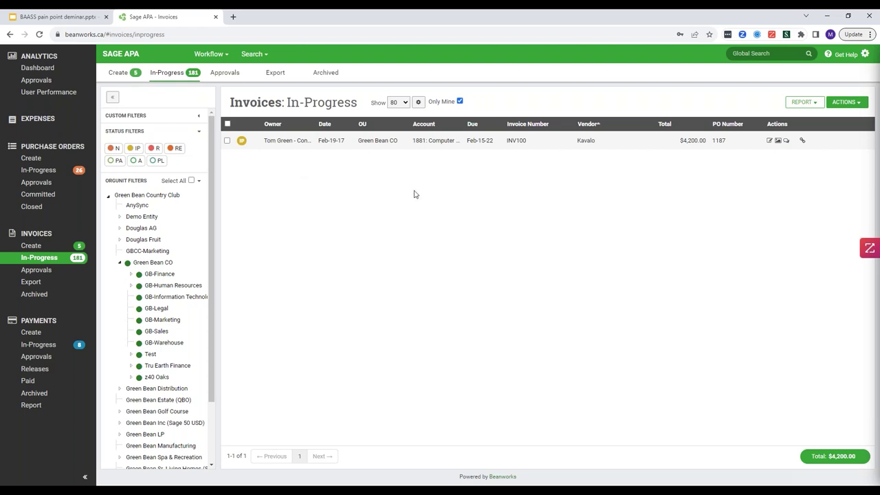
pyautogui.click(129, 76)
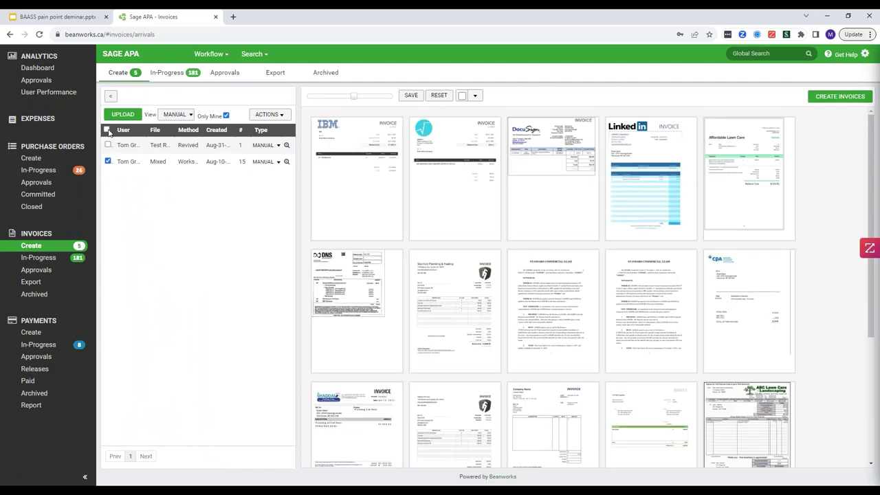
pyautogui.click(107, 130)
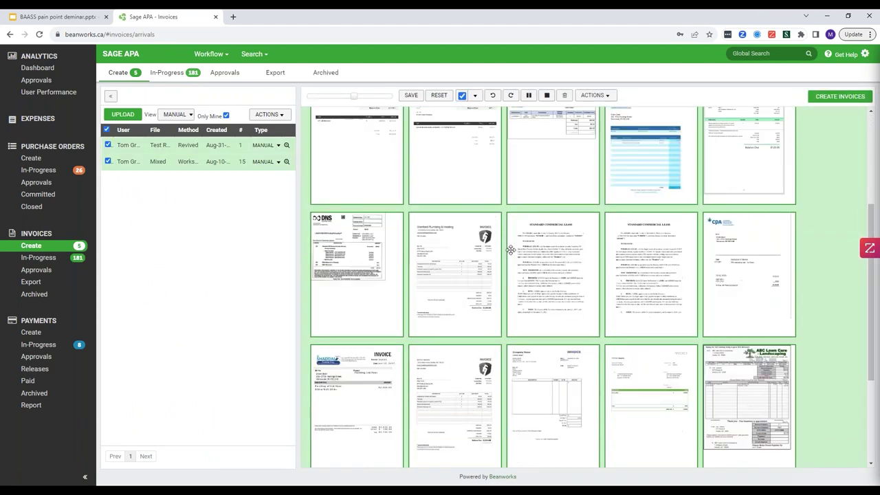
pyautogui.click(529, 95)
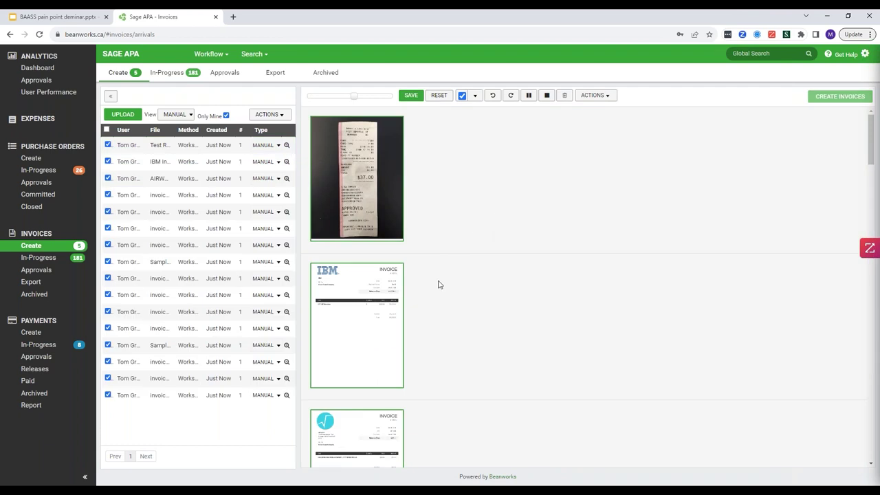
# Merge the two invoice pages that follow the IBM invoice, including the DocuSign one, into the IBM document.
pyautogui.scroll(-2, 395, 305)
pyautogui.moveTo(368, 339); pyautogui.dragTo(487, 238)
pyautogui.moveTo(382, 377); pyautogui.dragTo(597, 268)
pyautogui.moveTo(381, 393); pyautogui.dragTo(529, 401)
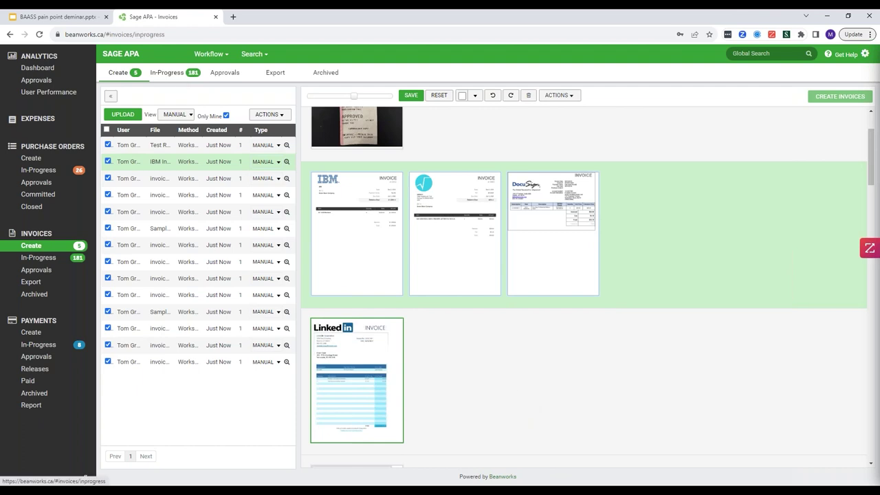
# Open the Kavalo invoice from the in-progress invoices and reduce the zoom of its image.
pyautogui.click(172, 74)
pyautogui.doubleClick(364, 141)
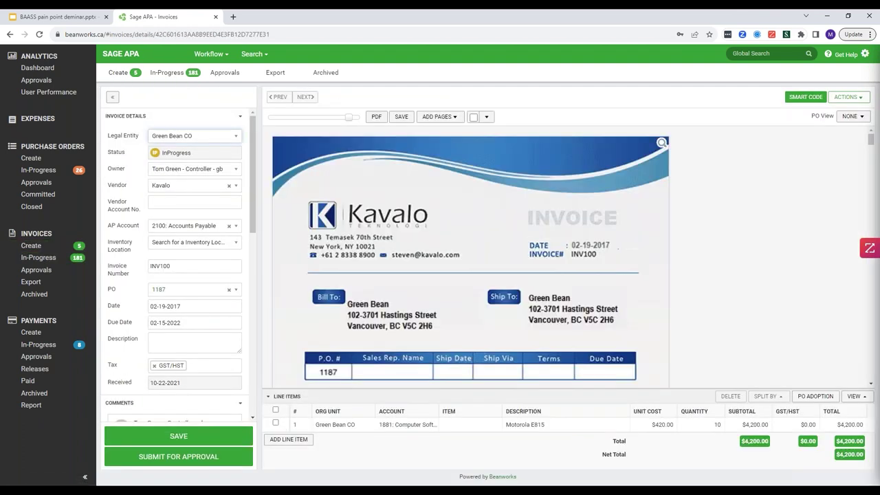
pyautogui.moveTo(350, 118); pyautogui.dragTo(337, 117)
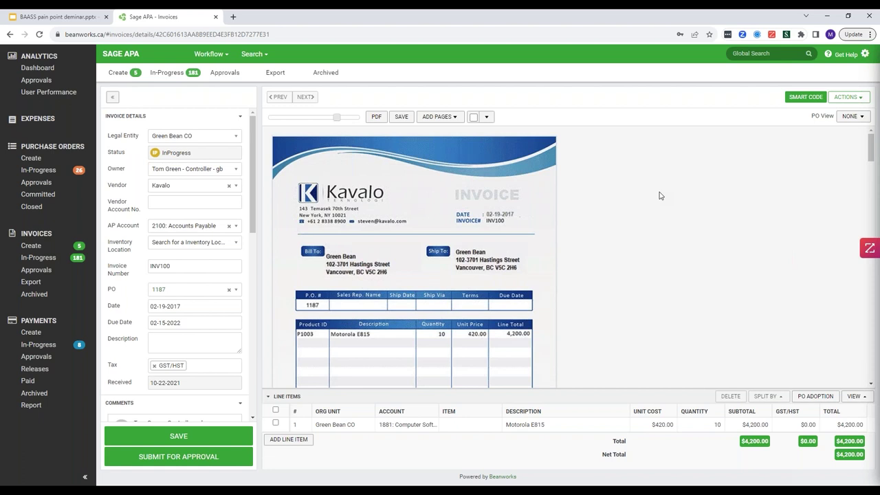
# Show the matching purchase order beside the invoice in Split view and set the PO view back to None.
pyautogui.click(851, 116)
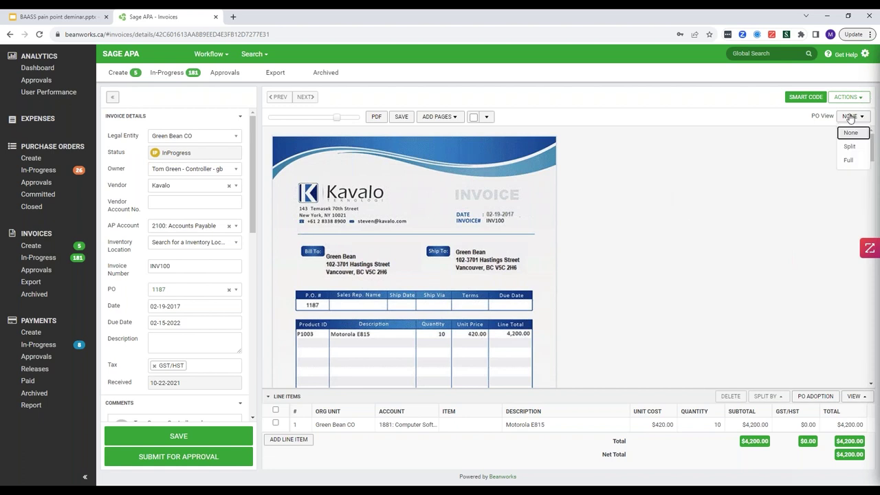
pyautogui.click(851, 147)
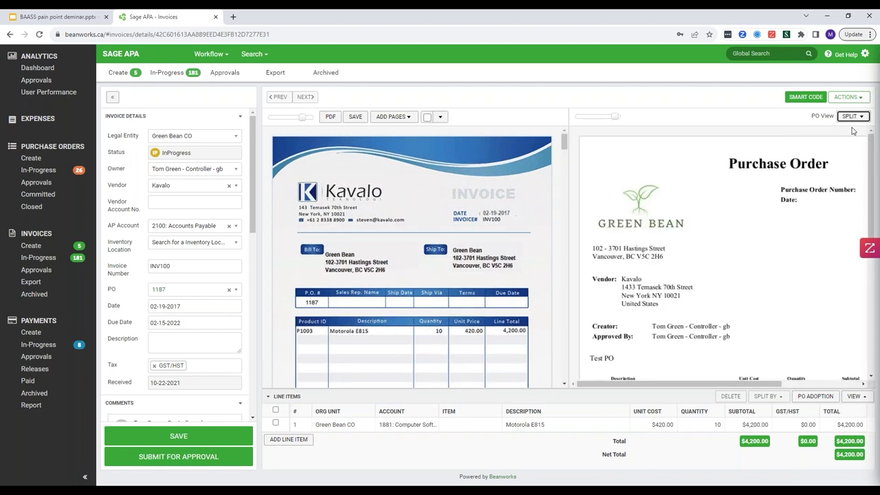
pyautogui.click(852, 117)
pyautogui.click(852, 132)
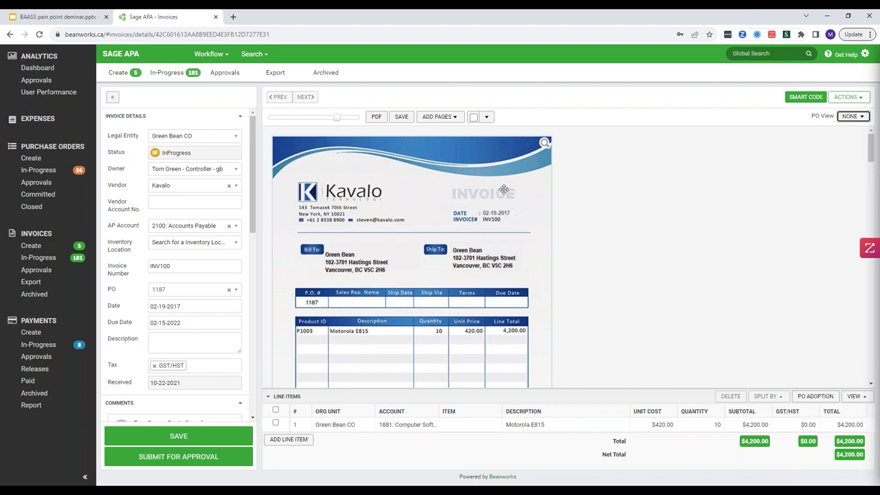
# Set the Motorola E815 line's account to 1320: Prepaid Expenses and add five more line items to the invoice.
pyautogui.click(418, 425)
pyautogui.scroll(-5, 446, 390)
pyautogui.click(445, 390)
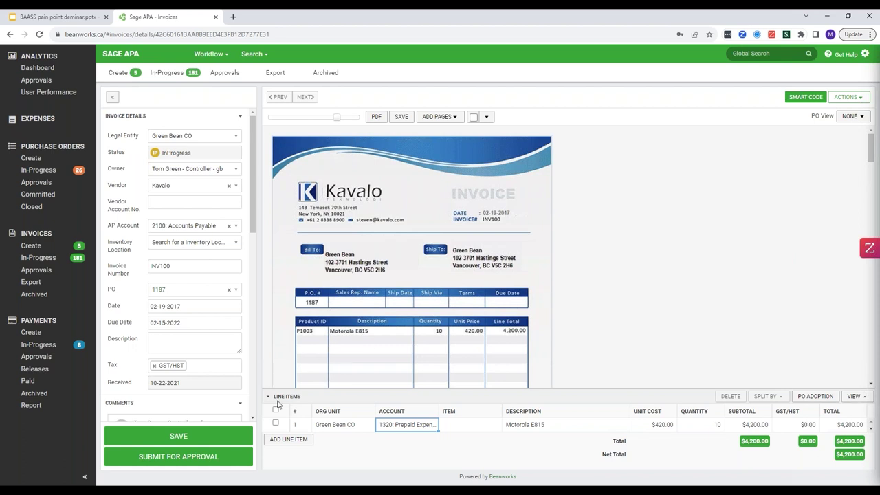
pyautogui.click(291, 443)
pyautogui.click(291, 443)
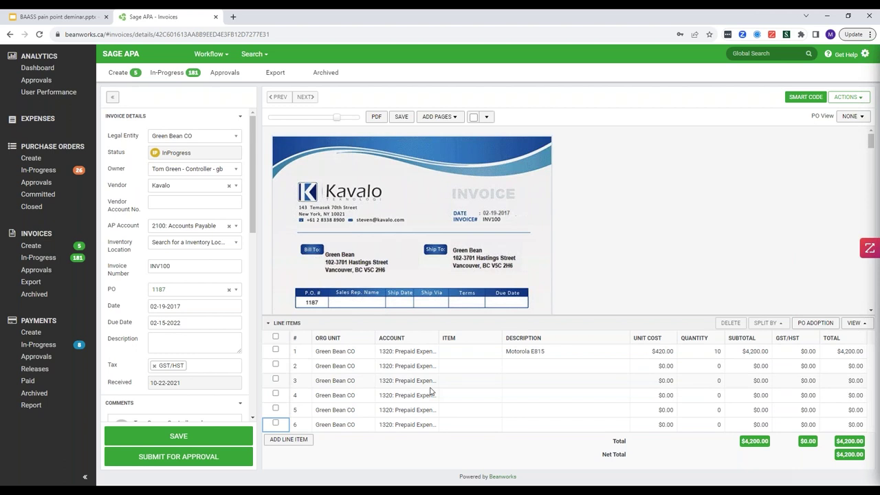
# Compare the line details of the purchase order and the invoice in Split view, and open the invoice approvals list.
pyautogui.click(854, 117)
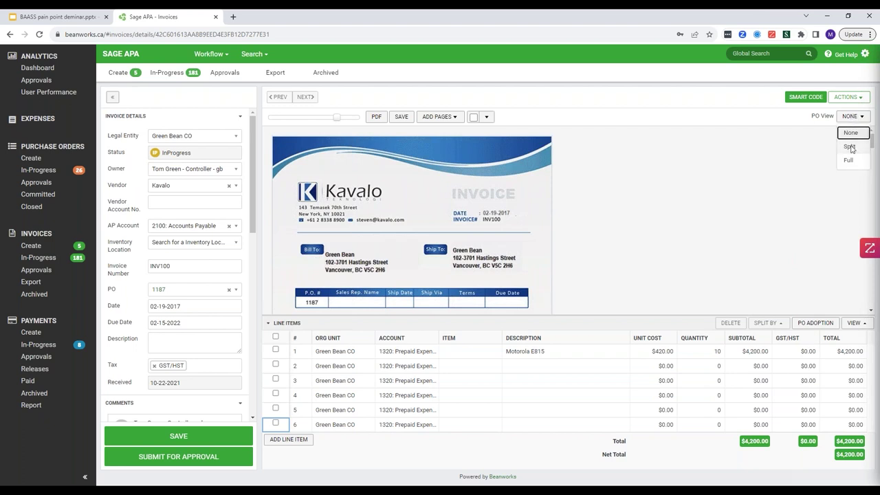
pyautogui.click(850, 147)
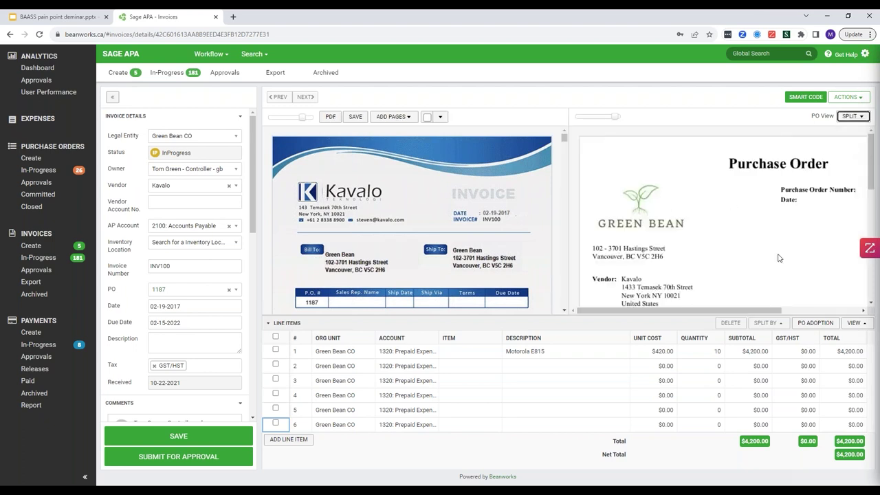
pyautogui.scroll(-3, 691, 248)
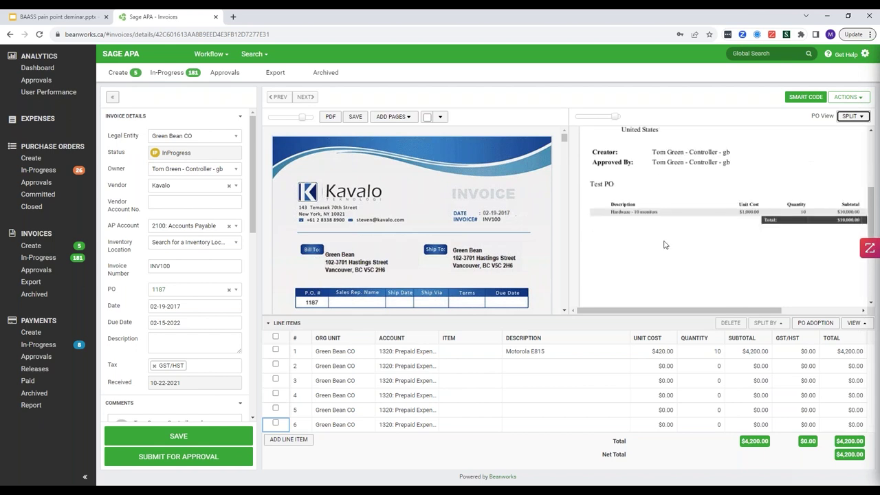
pyautogui.scroll(-3, 462, 302)
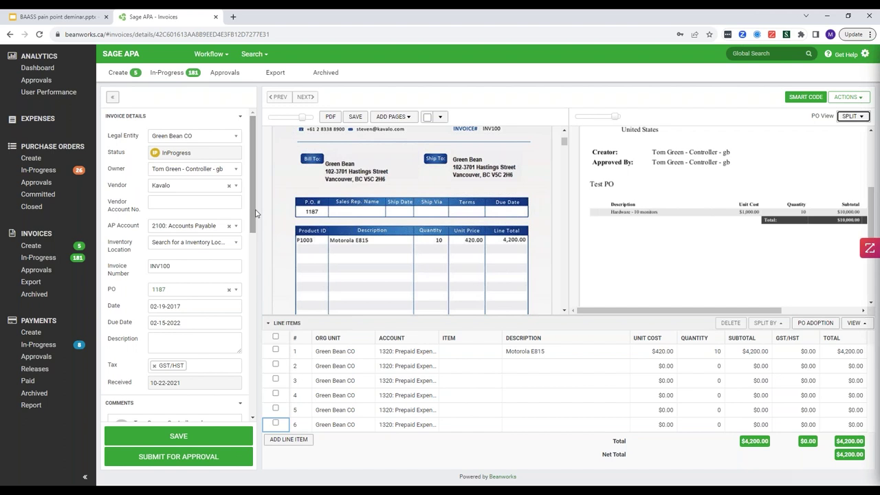
pyautogui.click(220, 75)
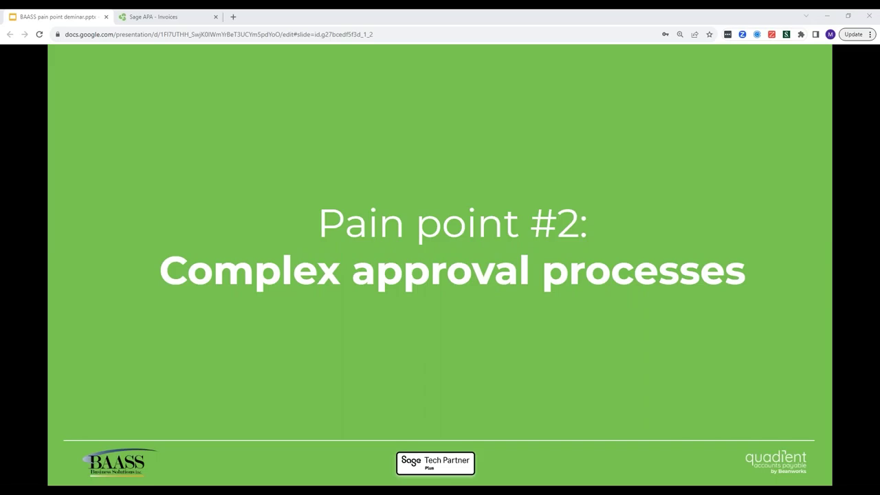
pyautogui.press('Right')
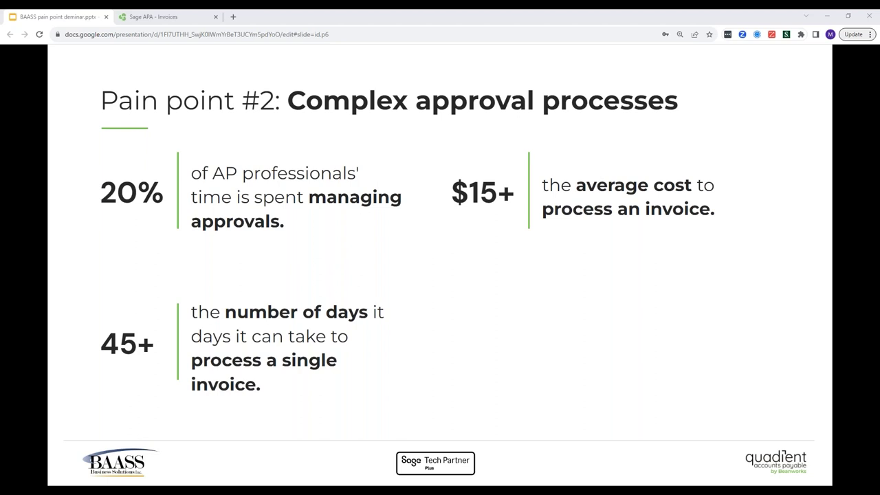
pyautogui.press('Right')
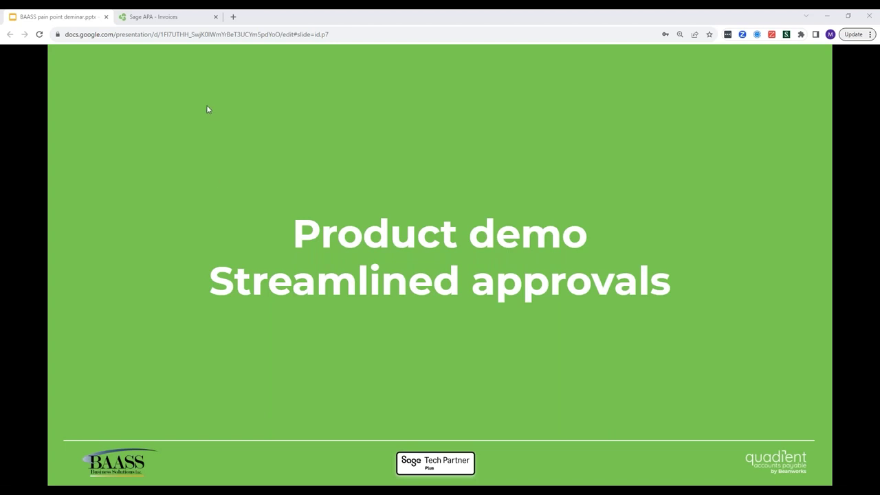
# Return to Sage APA, look at the bulk actions for all invoices pending approval, and clear the selection.
pyautogui.click(184, 17)
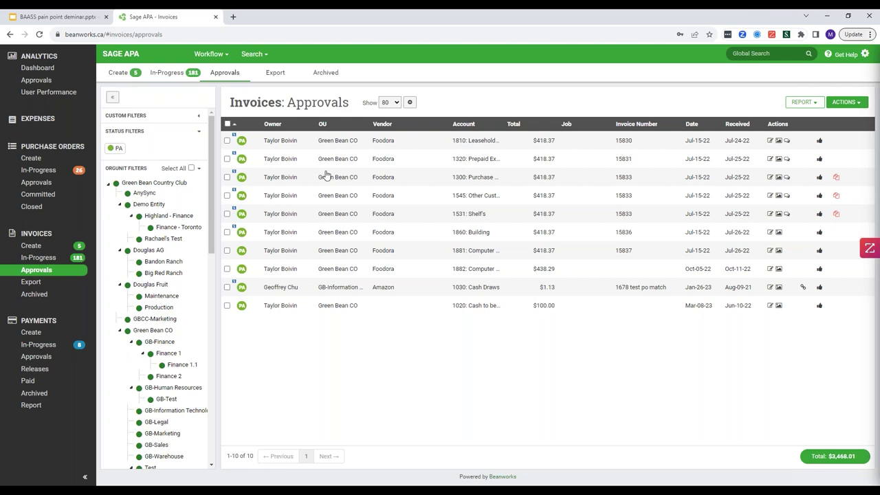
pyautogui.click(227, 124)
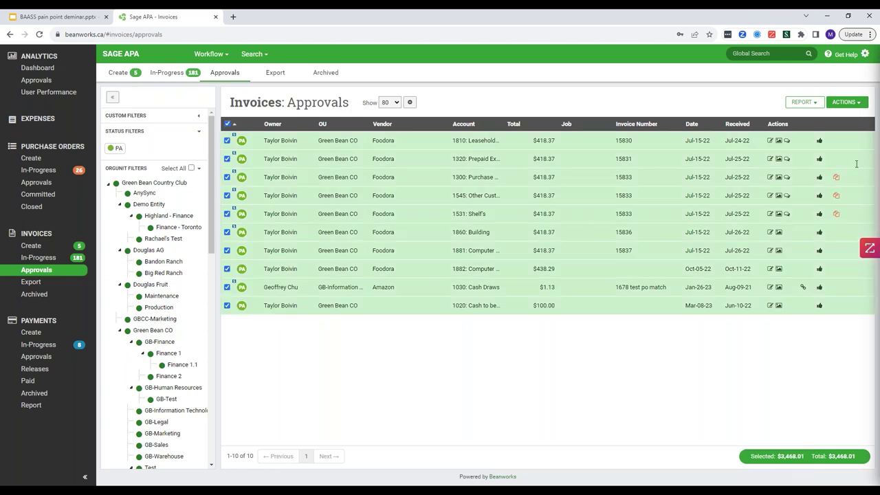
pyautogui.click(858, 106)
pyautogui.click(573, 108)
pyautogui.click(228, 124)
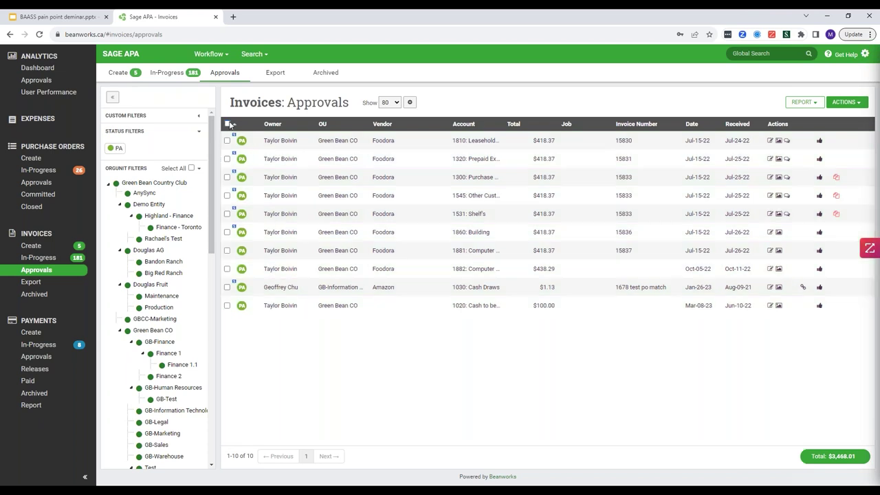
# Open the first pending Foodora invoice, try to reject it without an approval comment, and go back to the approvals list.
pyautogui.doubleClick(318, 143)
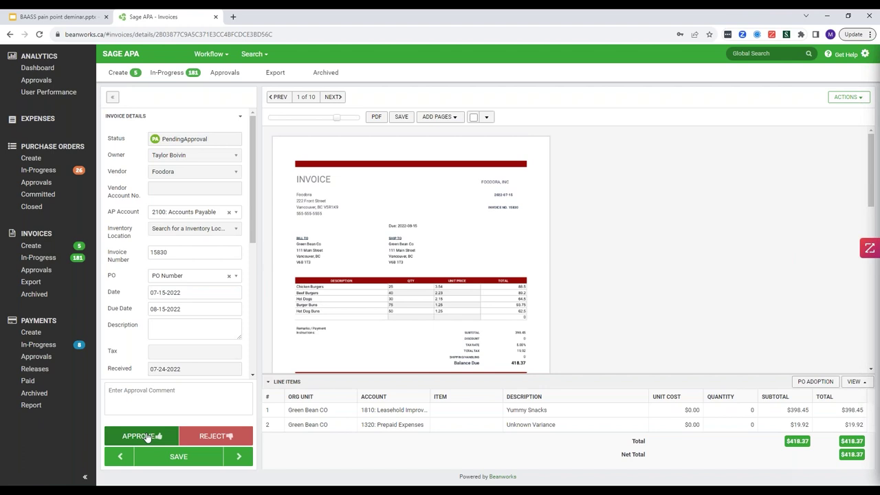
pyautogui.click(226, 442)
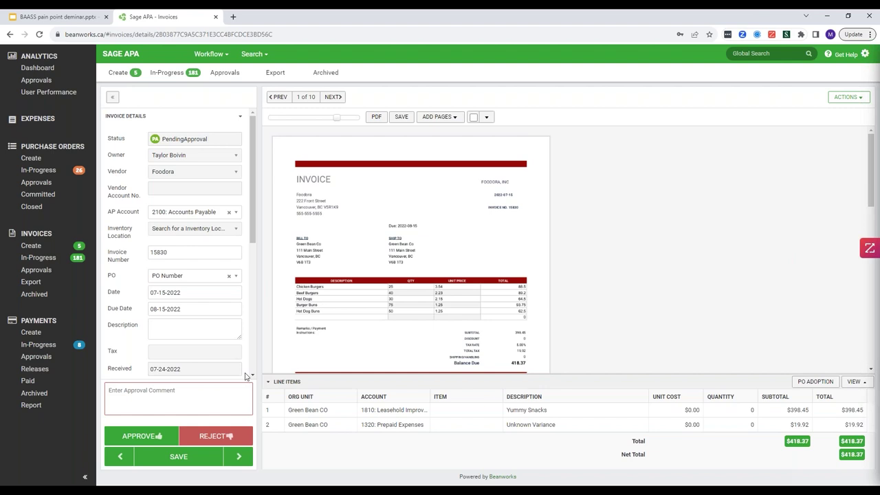
pyautogui.click(225, 72)
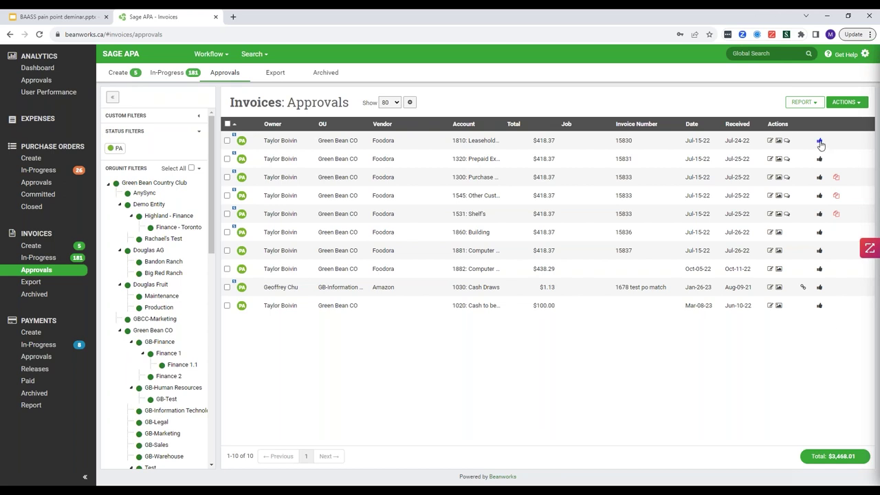
# Check the approval channel progress of the second and third pending Foodora invoices.
pyautogui.moveTo(820, 162)
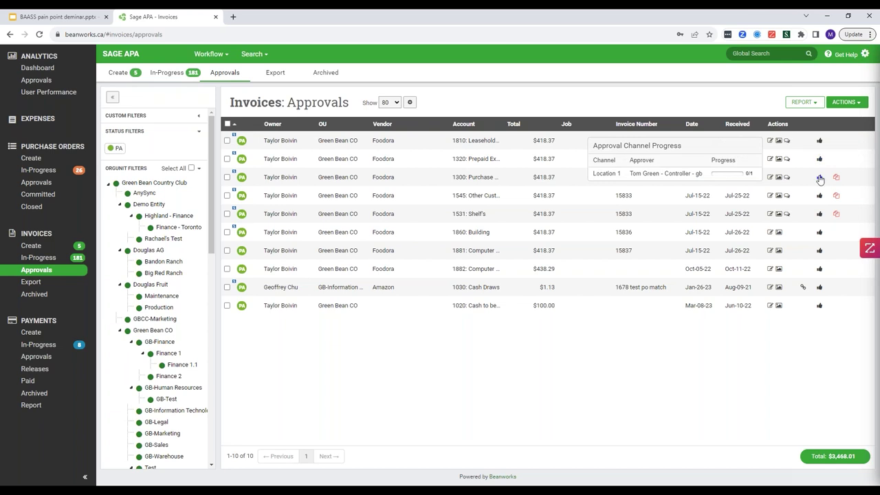
pyautogui.moveTo(820, 177)
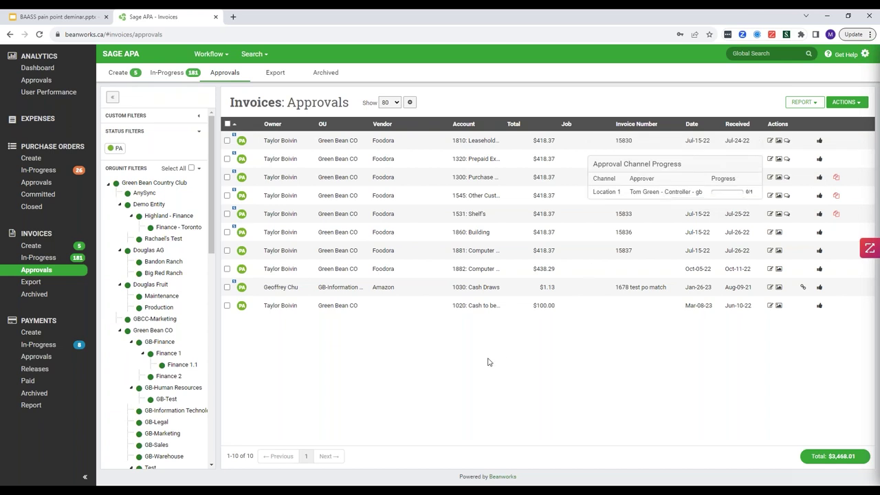
# Open the invoice approval channels in the settings and show those of the legal entity Green Bean CO.
pyautogui.click(865, 55)
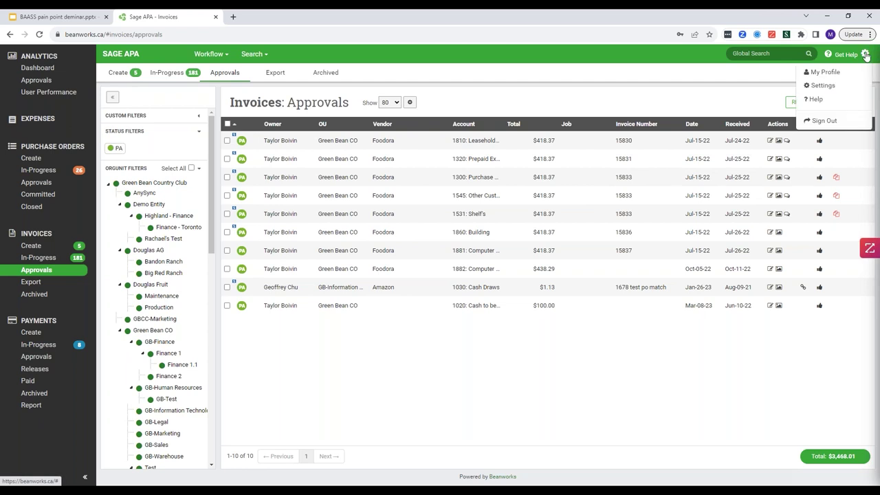
pyautogui.click(824, 85)
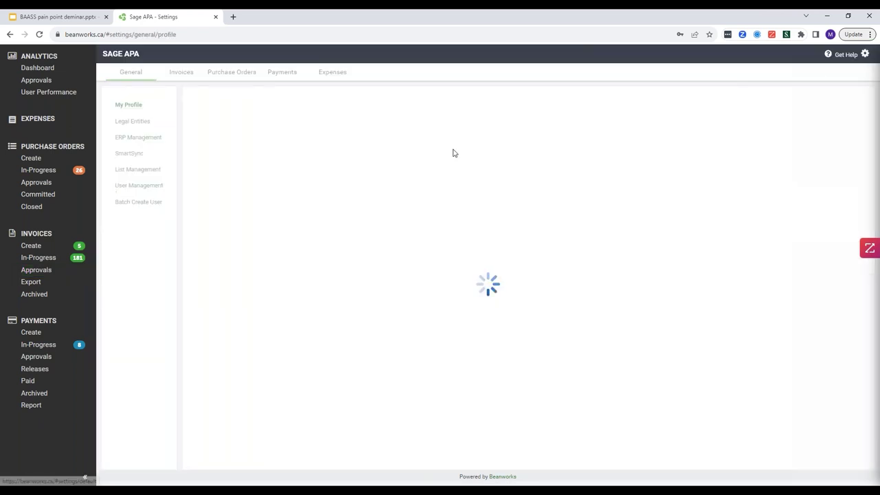
pyautogui.click(178, 73)
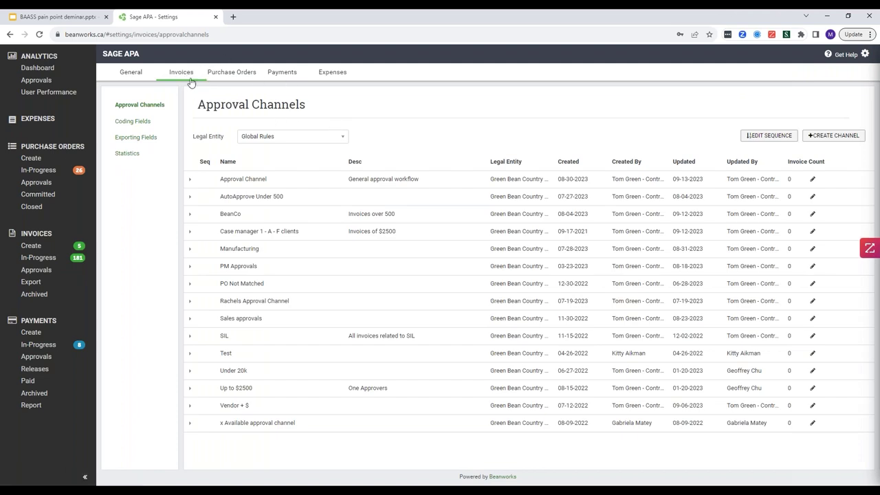
pyautogui.click(292, 136)
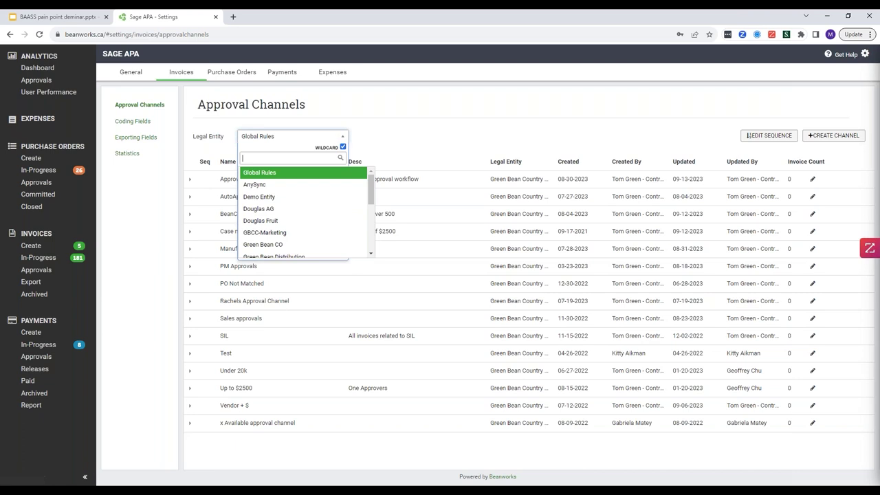
pyautogui.click(269, 245)
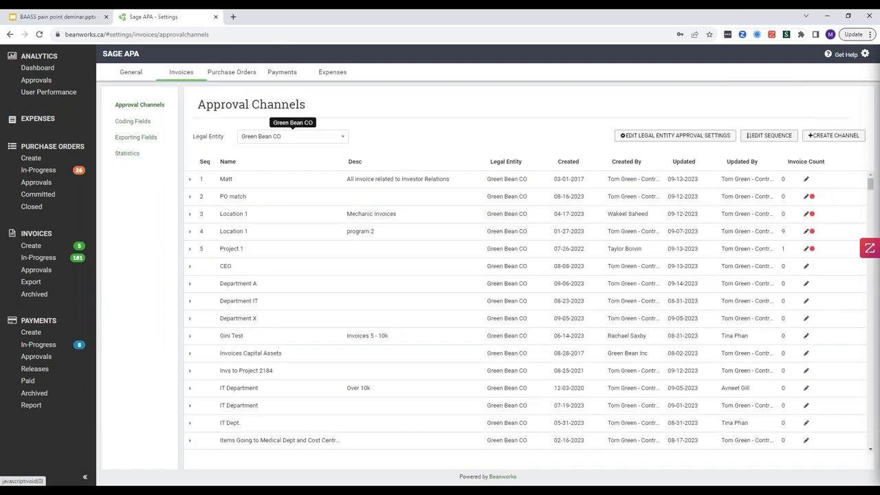
# Edit the first approval channel in the sequence, clearing its amount range and removing the Org Unit, Account and Vendor lists.
pyautogui.click(808, 180)
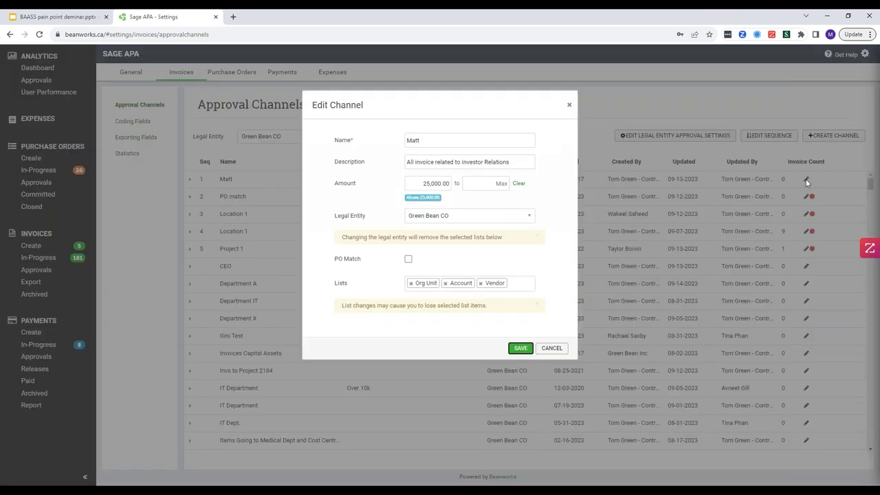
pyautogui.click(518, 183)
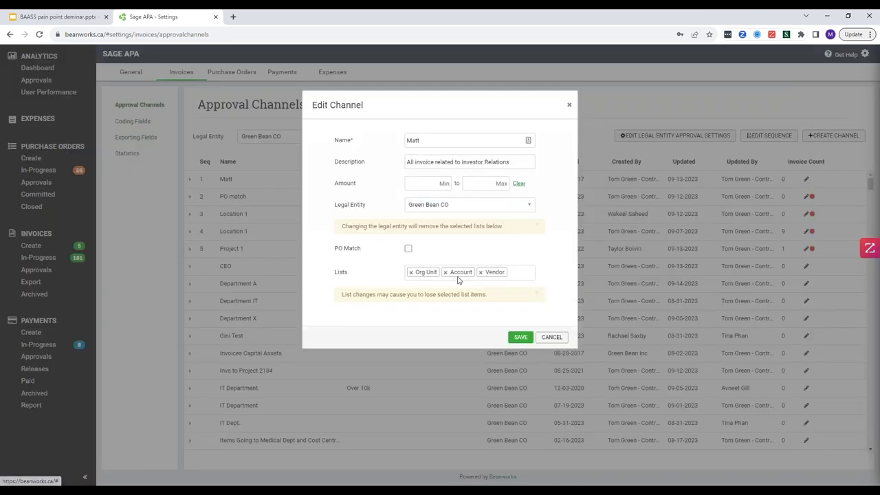
pyautogui.click(411, 272)
pyautogui.click(411, 273)
pyautogui.click(411, 272)
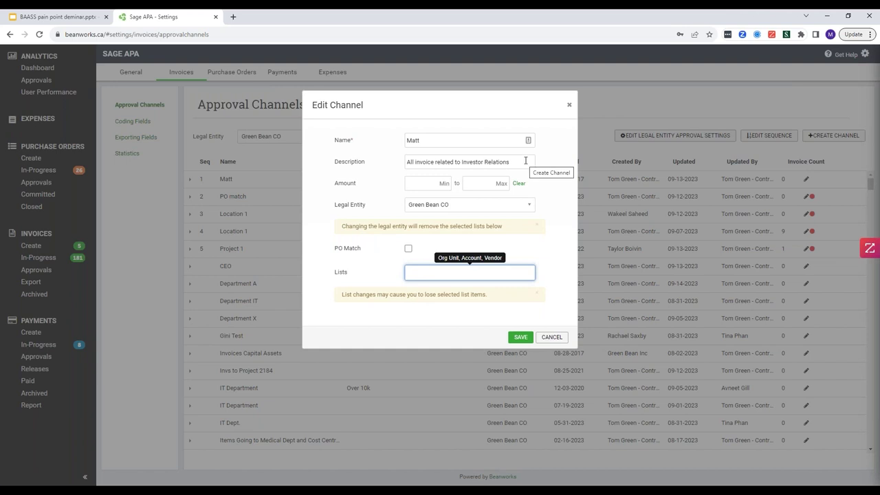
# Set the channel's minimum amount to 15,000 and leave the maximum empty.
pyautogui.click(436, 185)
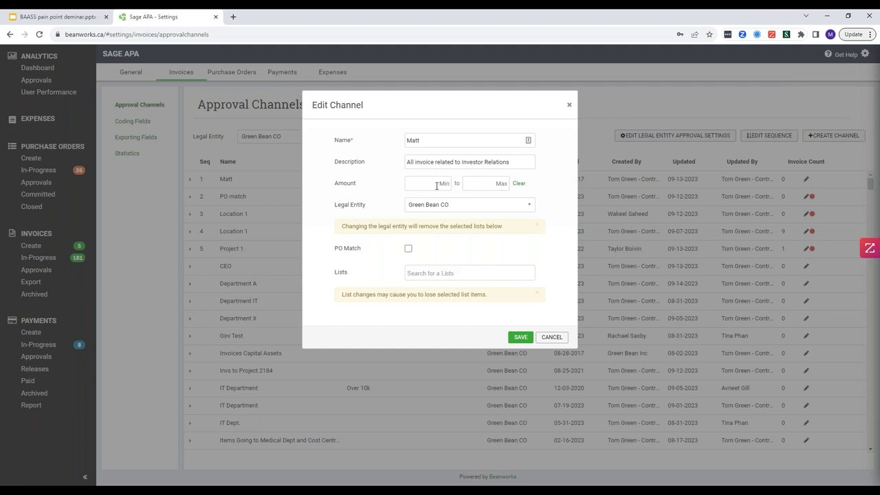
pyautogui.write('150000.')
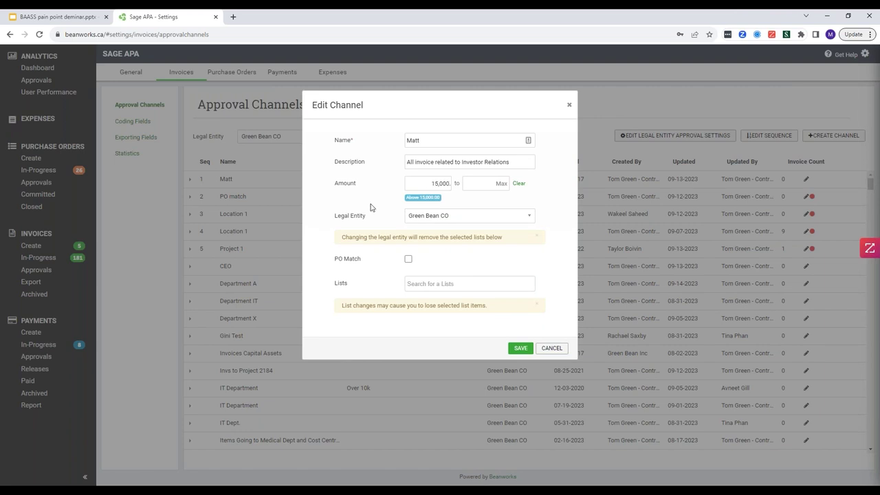
pyautogui.click(373, 208)
# Add the Org Unit, Vendor and Account lists to the channel and save it.
pyautogui.click(432, 282)
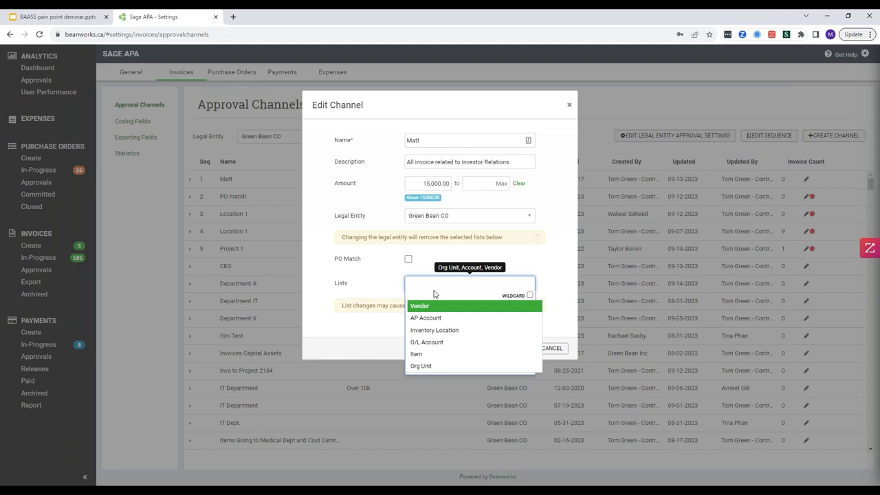
pyautogui.click(433, 365)
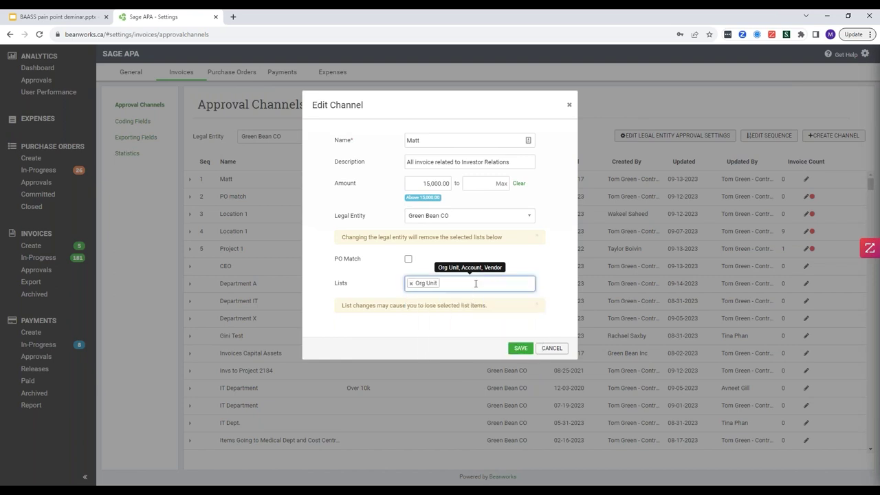
pyautogui.click(477, 284)
pyautogui.click(427, 306)
pyautogui.click(485, 289)
pyautogui.click(437, 331)
pyautogui.click(521, 349)
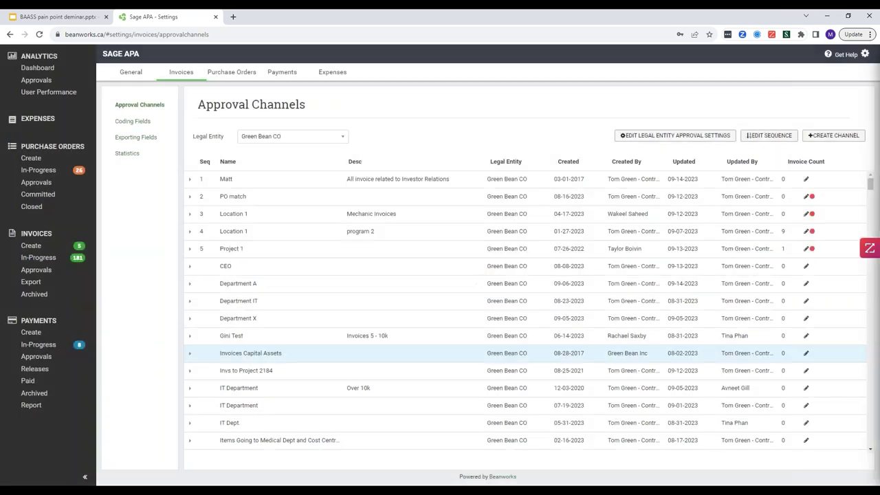
# Expand the first channel and assign org unit 40 Oaks Finance, account 1060: Chequing Bank Account and vendor Air Canada.
pyautogui.click(190, 178)
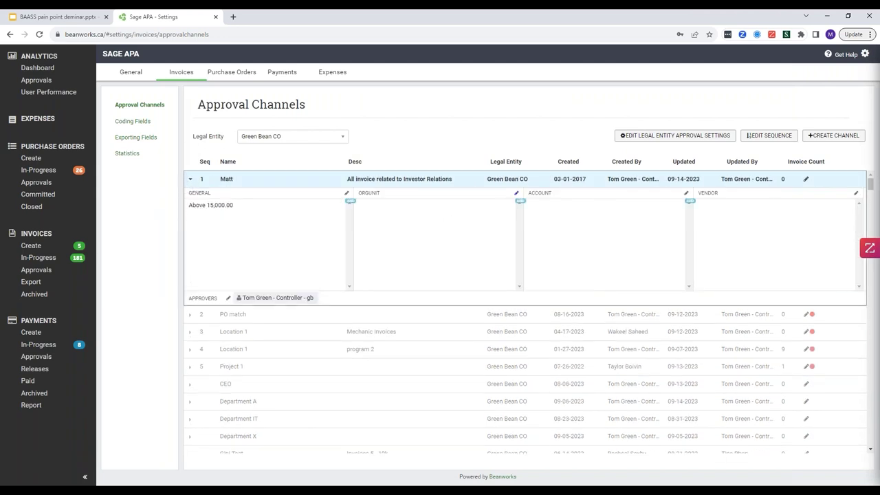
pyautogui.click(516, 193)
pyautogui.doubleClick(332, 174)
pyautogui.click(527, 429)
pyautogui.click(685, 193)
pyautogui.doubleClick(328, 229)
pyautogui.click(527, 429)
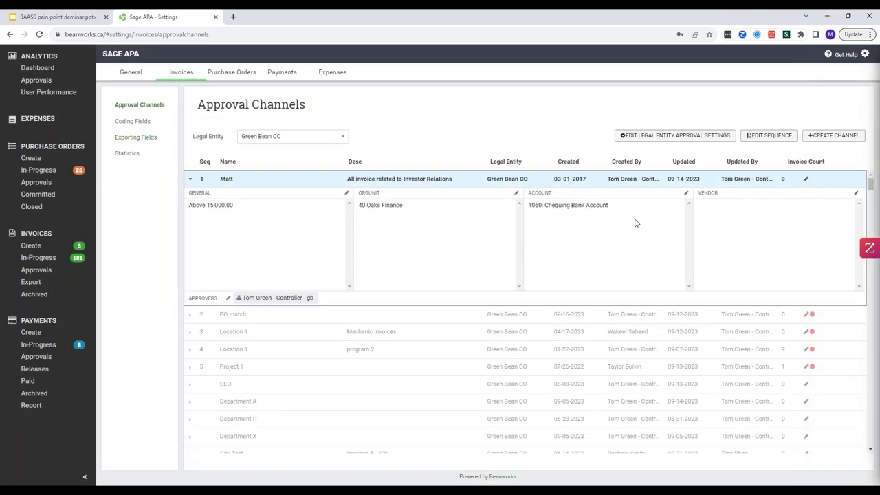
pyautogui.click(856, 195)
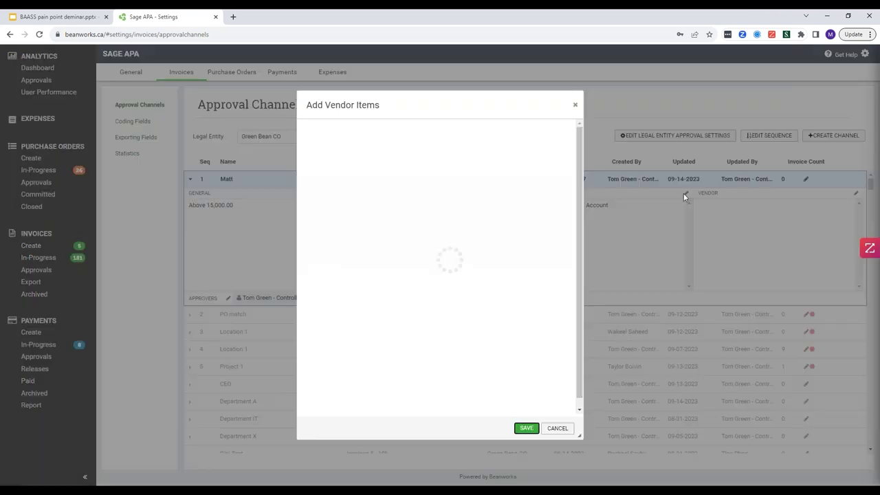
pyautogui.click(526, 427)
# Set the channel's approvers to the AP Clerk first, followed by a group of the CFO and the Controller, and save.
pyautogui.click(228, 299)
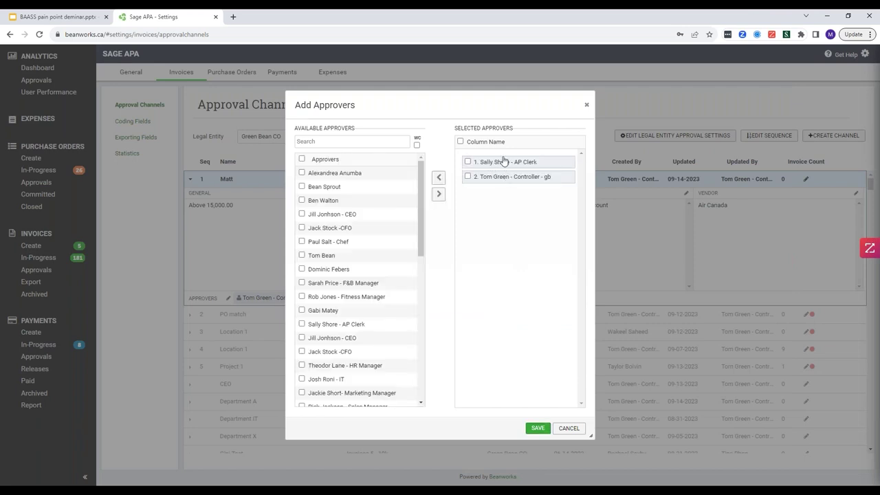
pyautogui.click(334, 229)
pyautogui.click(438, 193)
pyautogui.moveTo(521, 180)
pyautogui.mouseDown()
pyautogui.moveTo(586, 198)
pyautogui.moveTo(518, 197)
pyautogui.mouseUp()
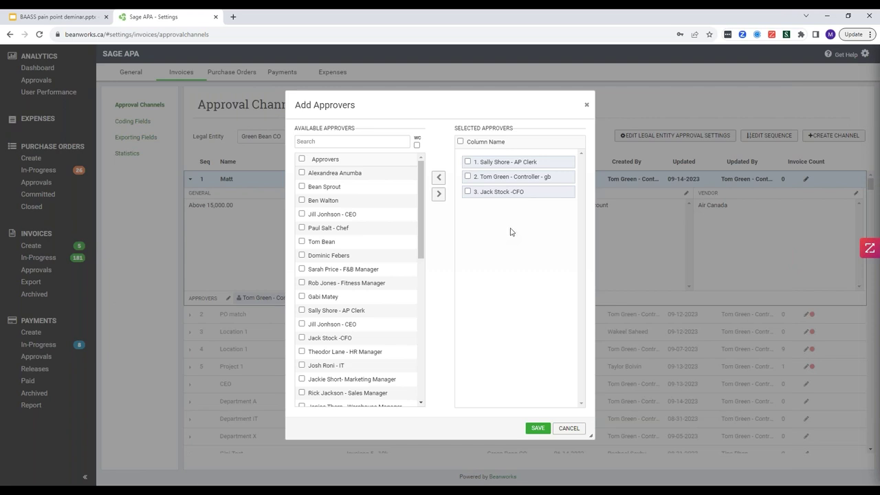
pyautogui.moveTo(509, 195); pyautogui.dragTo(515, 185)
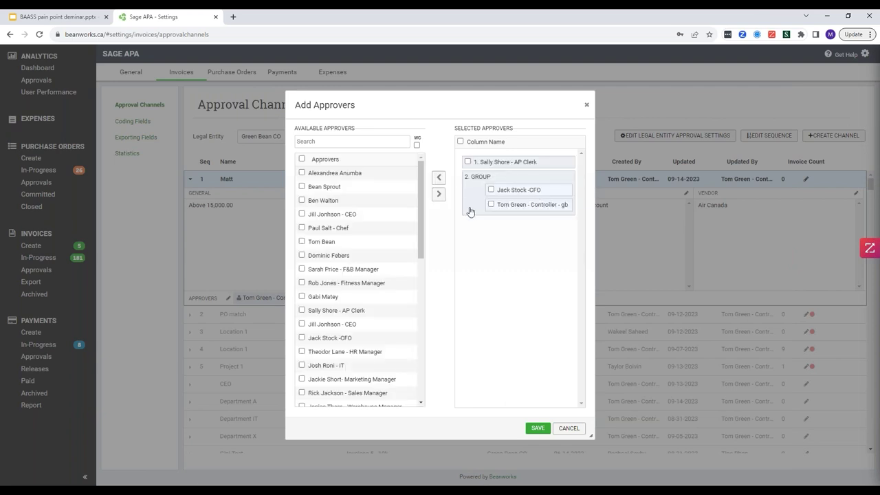
pyautogui.click(538, 428)
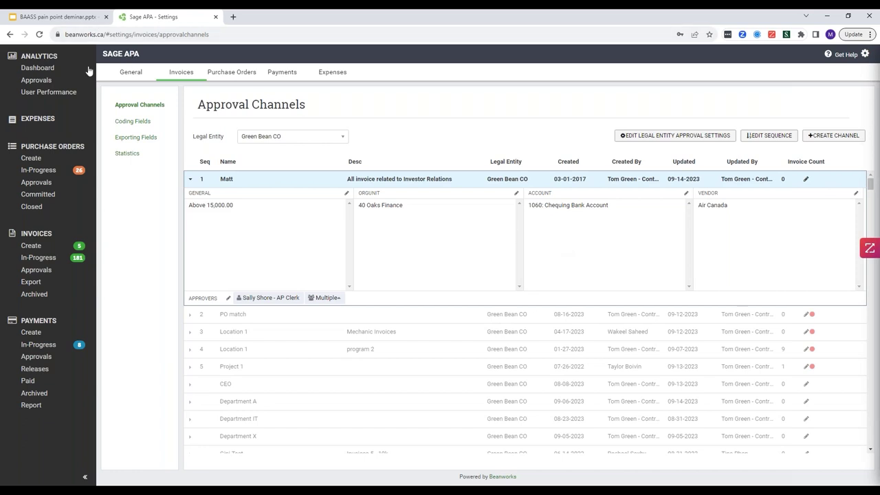
# Leave the settings for the invoices section, and advance the pain point presentation to the "Product demo Accurate & accessible data" slide.
pyautogui.click(36, 233)
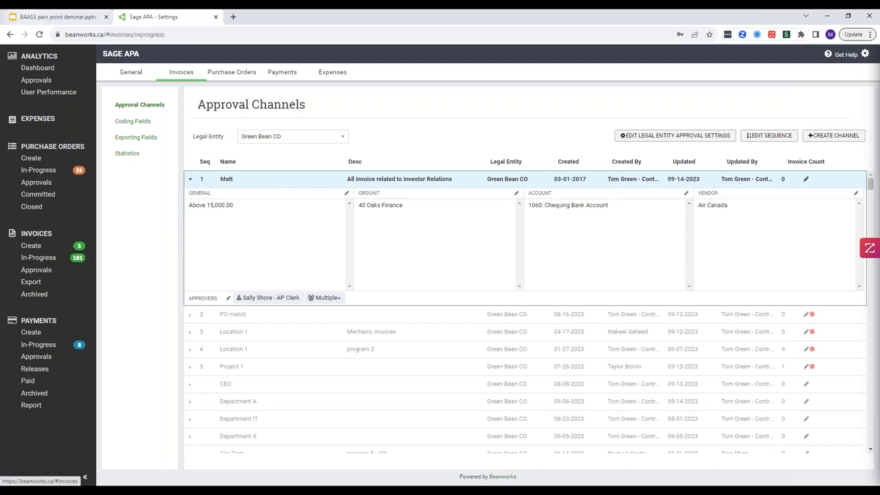
pyautogui.click(59, 21)
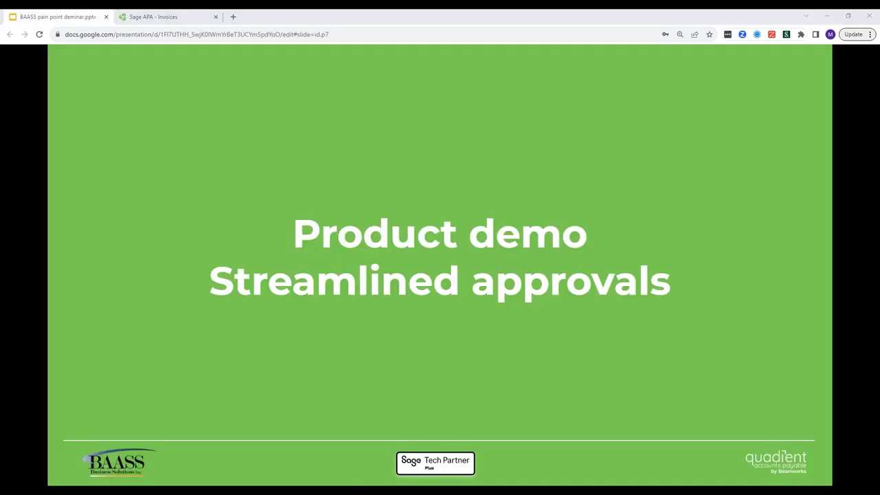
pyautogui.press('Right')
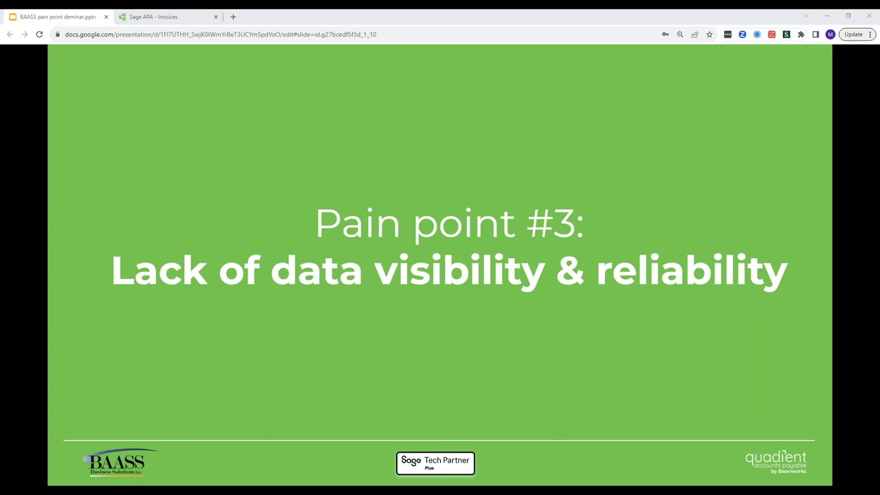
pyautogui.press('Right')
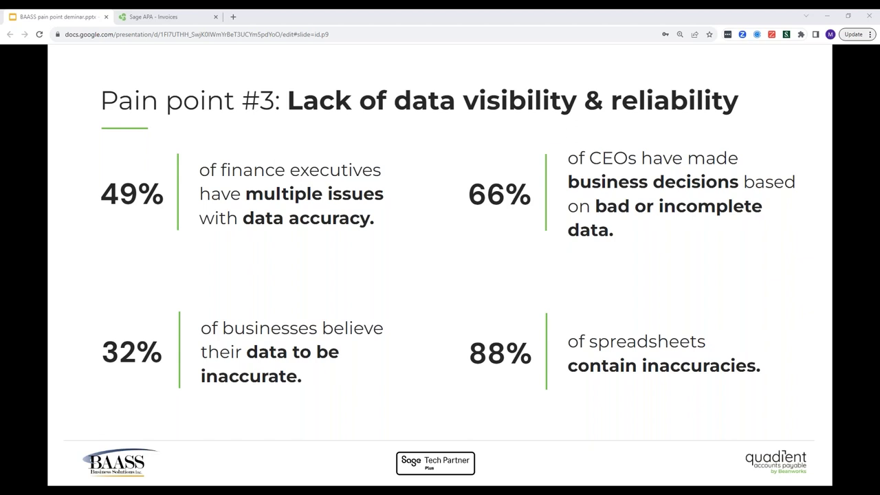
pyautogui.press('Right')
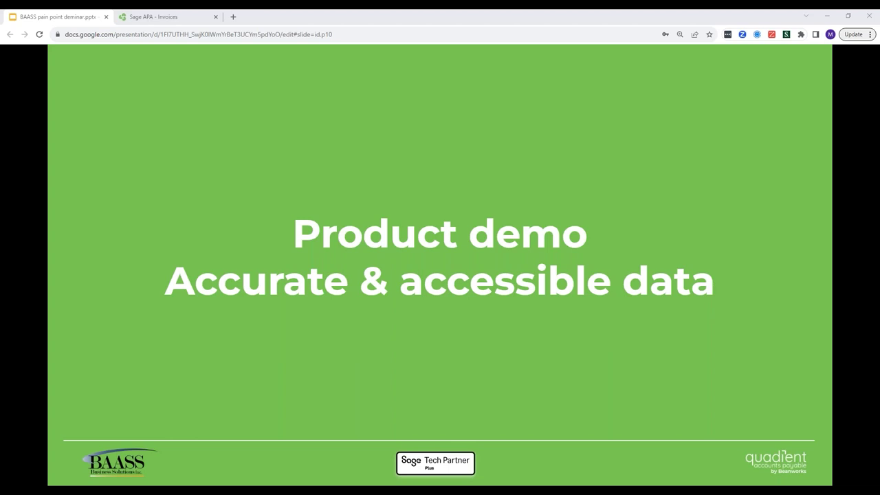
# Return to Sage APA, look over the invoices pending approval, and open the archived invoices.
pyautogui.click(177, 17)
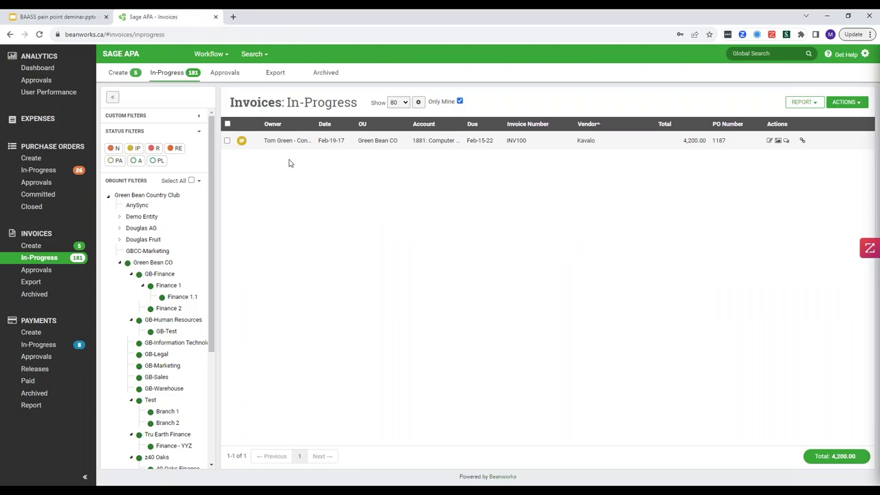
pyautogui.click(225, 73)
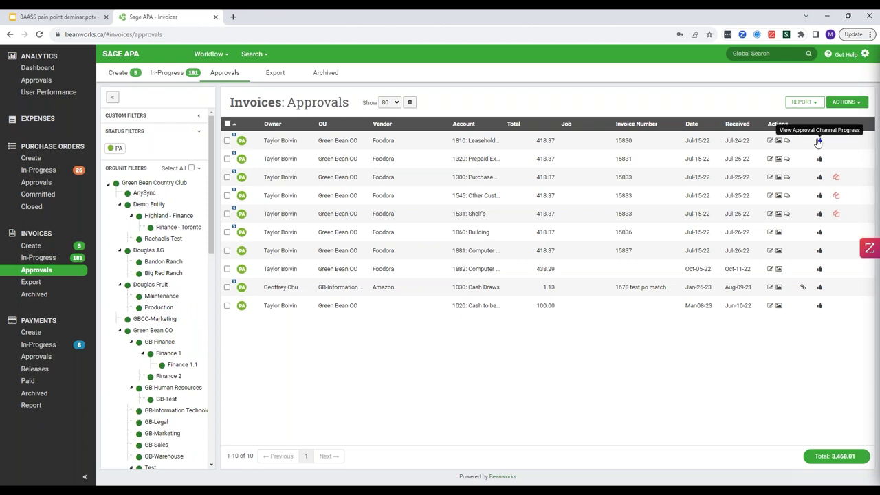
pyautogui.click(329, 76)
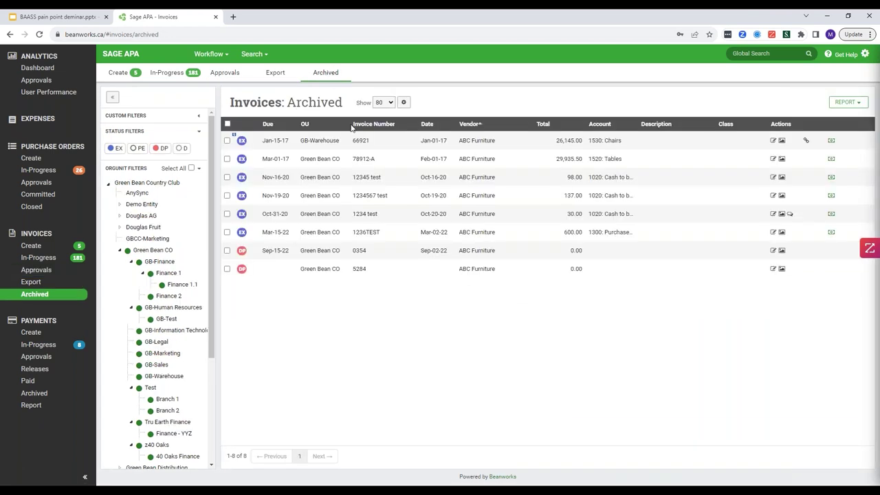
# Show the custom filters, collapse the orgunit filters, and open the criteria of the ABC Furniture filter.
pyautogui.click(199, 116)
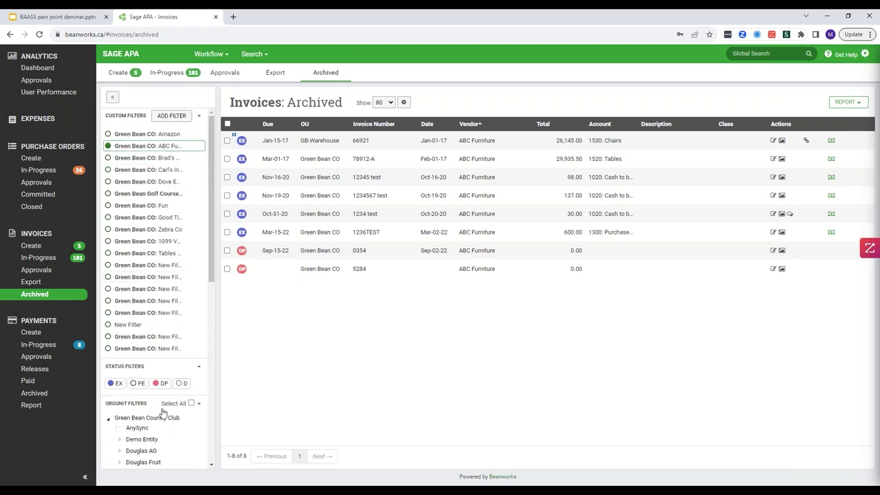
pyautogui.click(199, 403)
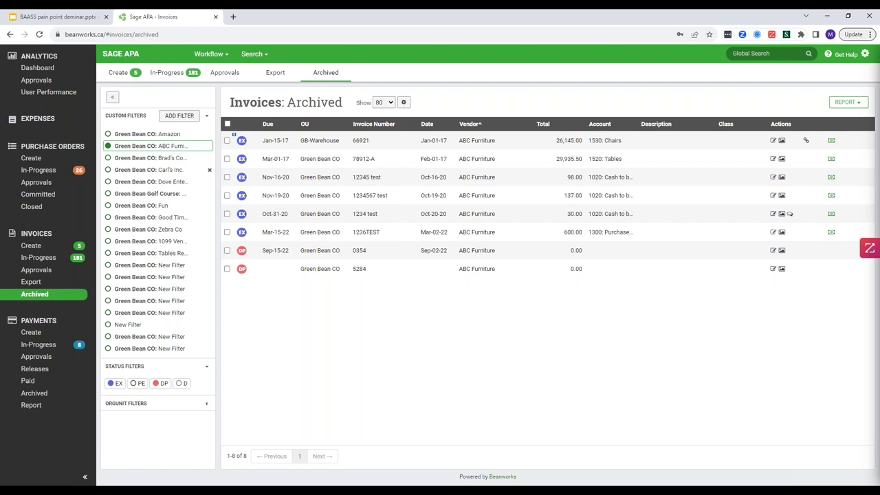
pyautogui.click(206, 146)
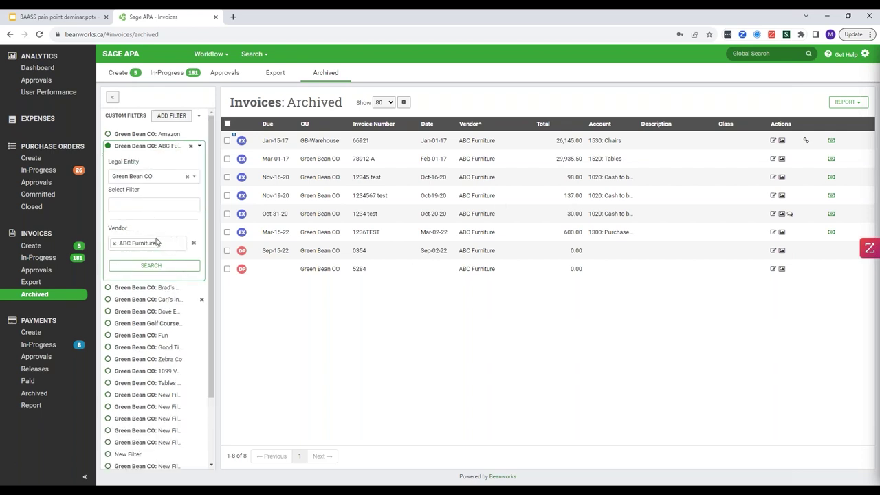
pyautogui.click(157, 242)
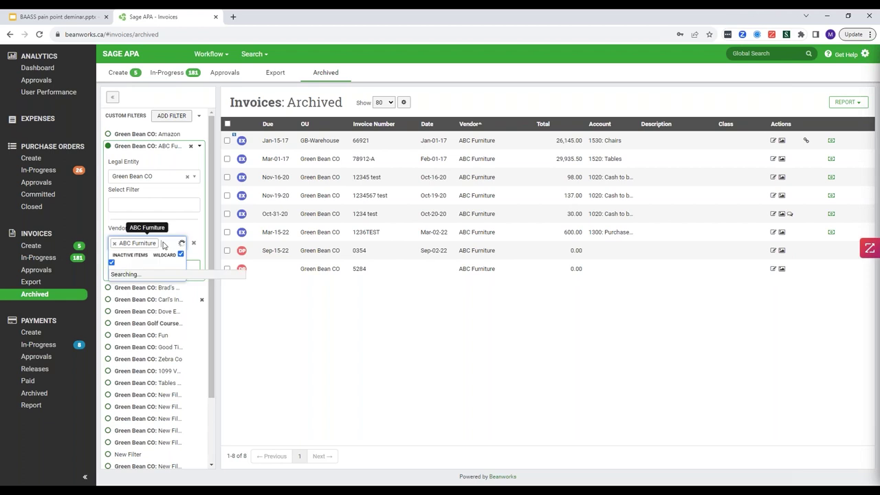
# Add a Paid Status criterion to the ABC Furniture filter and set it to Fully Paid.
pyautogui.click(177, 207)
pyautogui.click(171, 206)
pyautogui.scroll(-5, 171, 281)
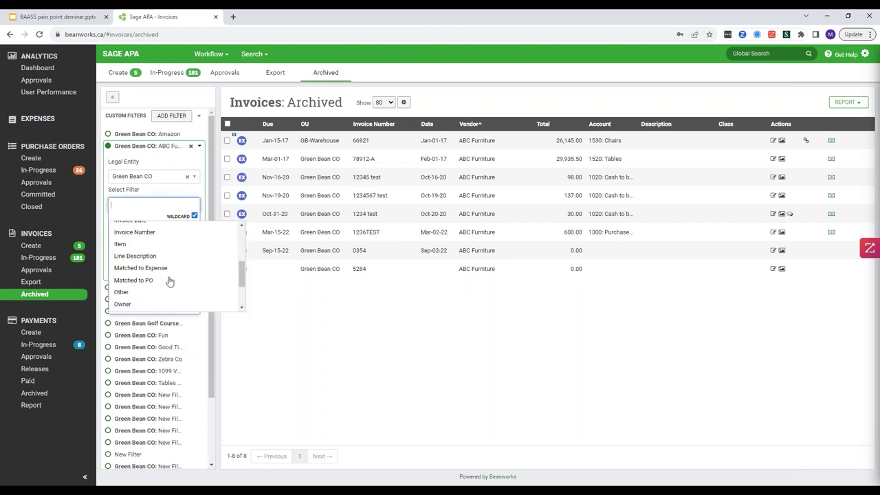
pyautogui.scroll(-1, 170, 281)
pyautogui.click(168, 274)
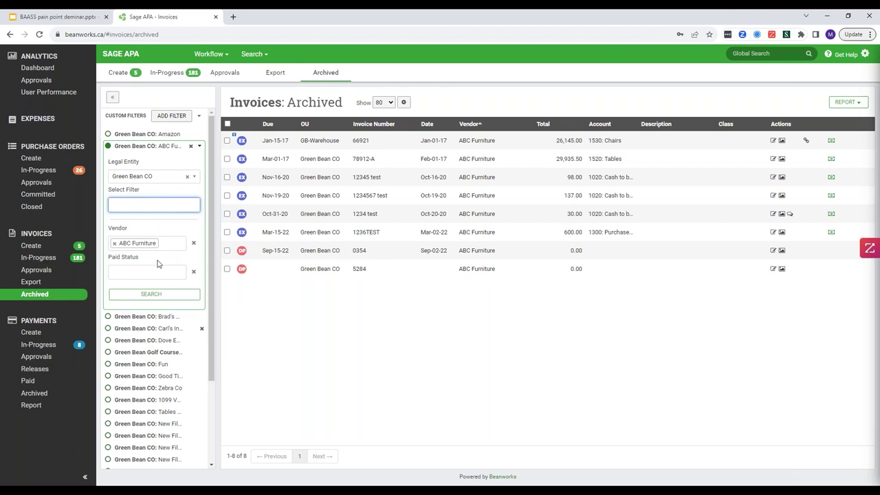
pyautogui.click(159, 269)
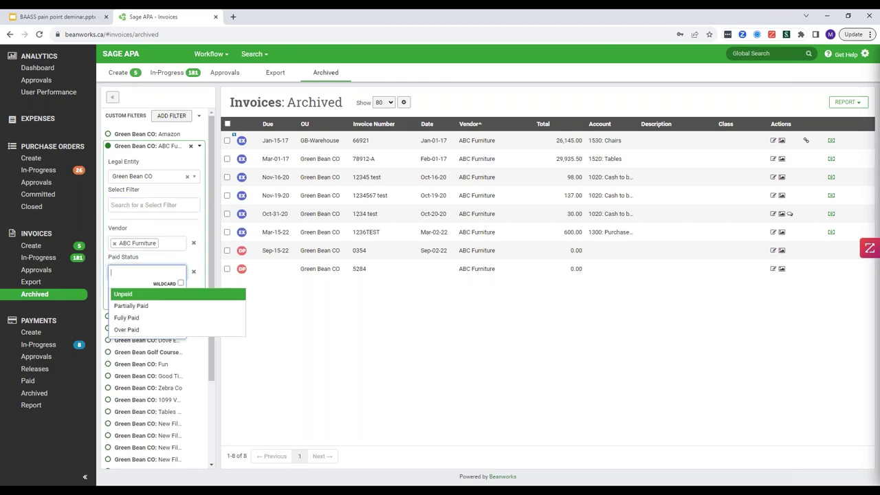
pyautogui.click(154, 319)
# Add an Account criterion for 1530: Chairs to the ABC Furniture filter and search the archived invoices.
pyautogui.click(155, 207)
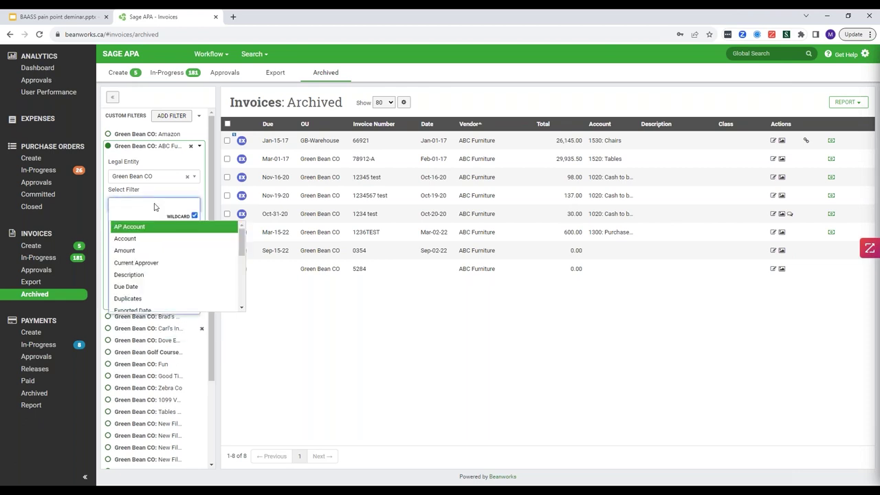
pyautogui.click(134, 242)
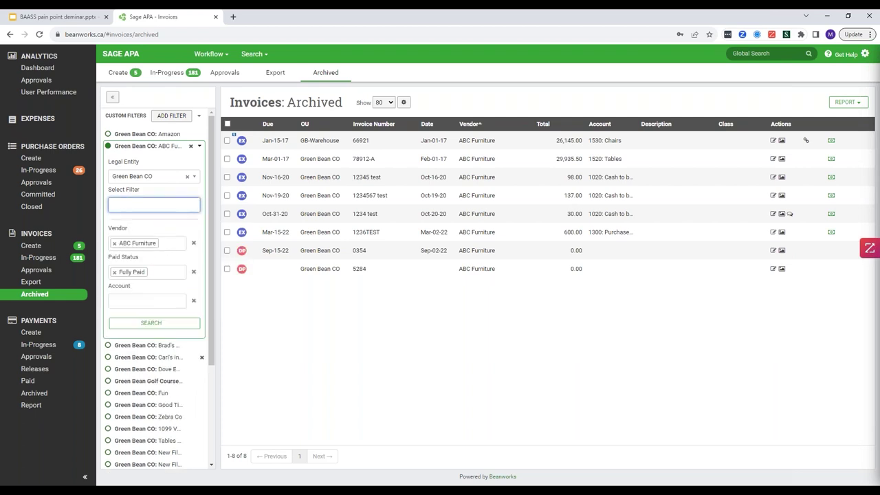
pyautogui.click(155, 300)
pyautogui.write('1530')
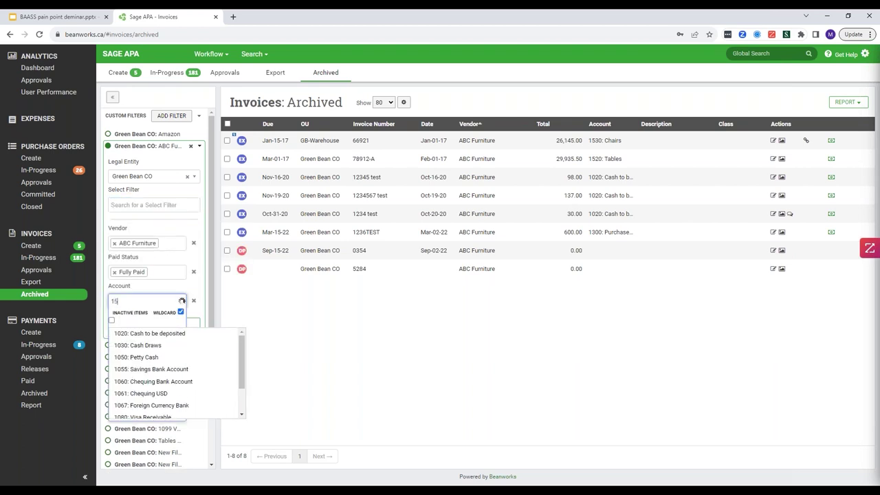
pyautogui.click(148, 333)
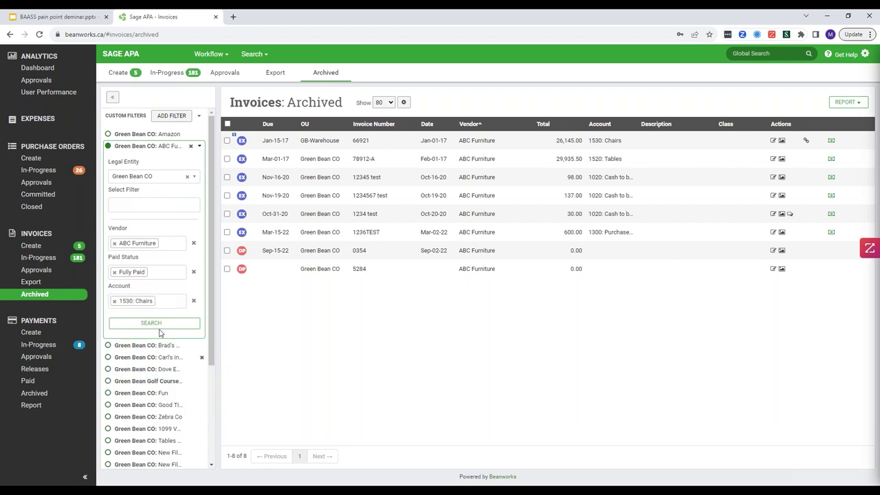
pyautogui.click(158, 323)
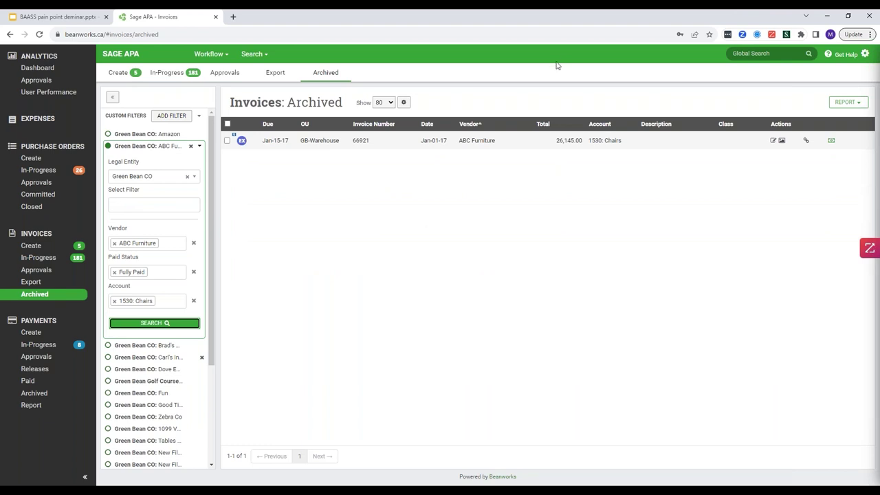
# Remove the Account criterion from the ABC Furniture filter and search the archived invoices again.
pyautogui.click(194, 301)
pyautogui.click(176, 295)
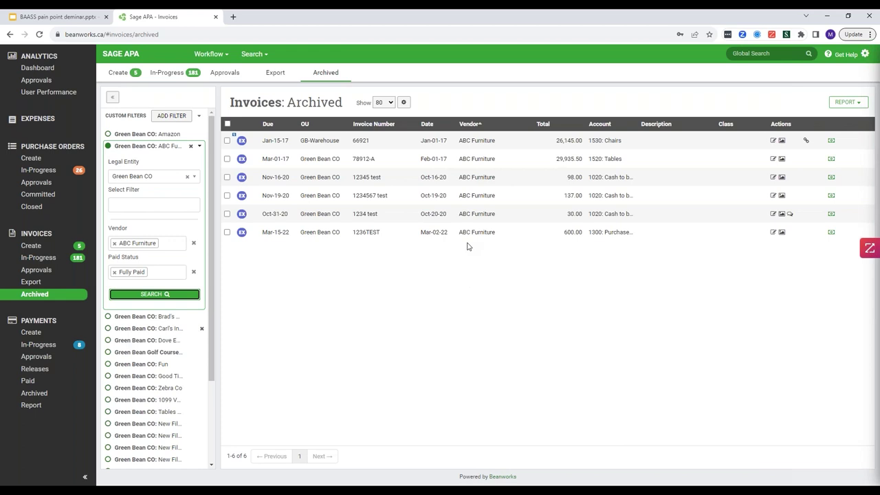
# Select all the listed invoices, and generate and open a PDF report with every report option included.
pyautogui.click(229, 125)
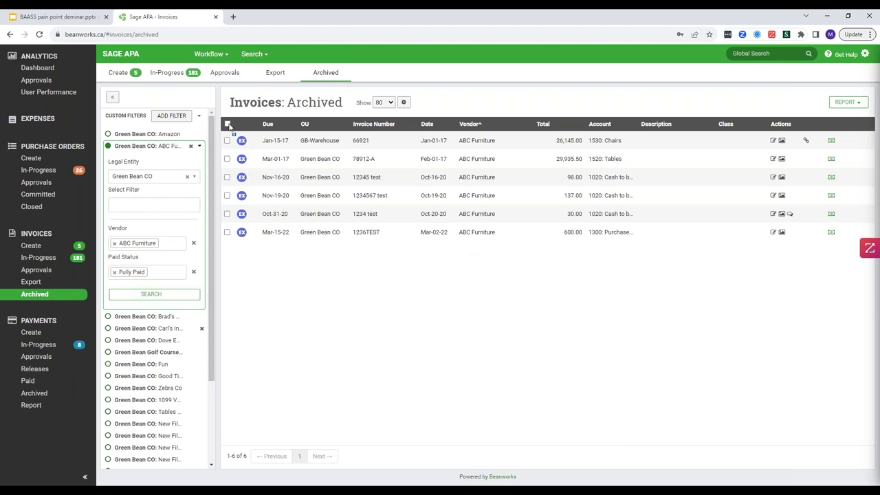
pyautogui.click(229, 126)
pyautogui.click(848, 102)
pyautogui.moveTo(838, 122)
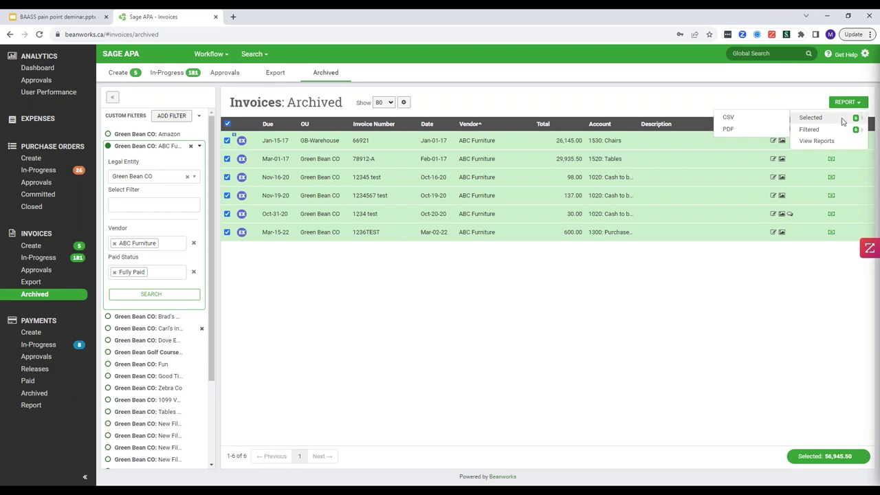
pyautogui.click(729, 141)
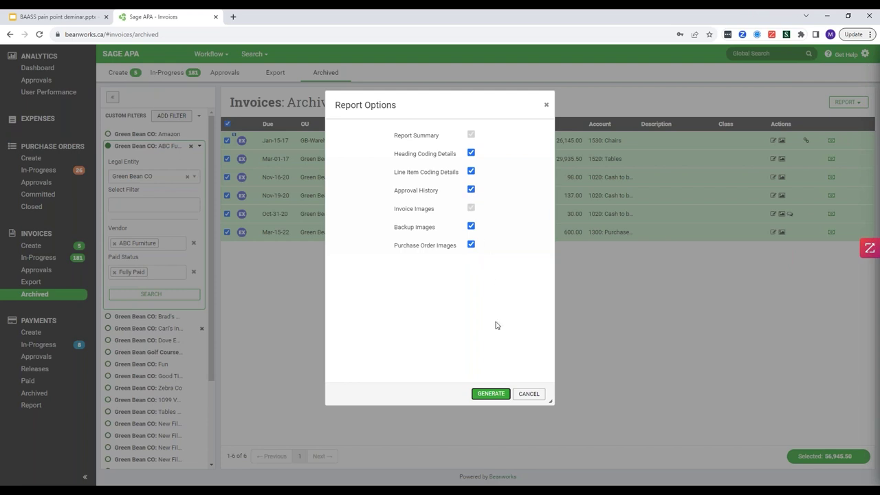
pyautogui.click(499, 399)
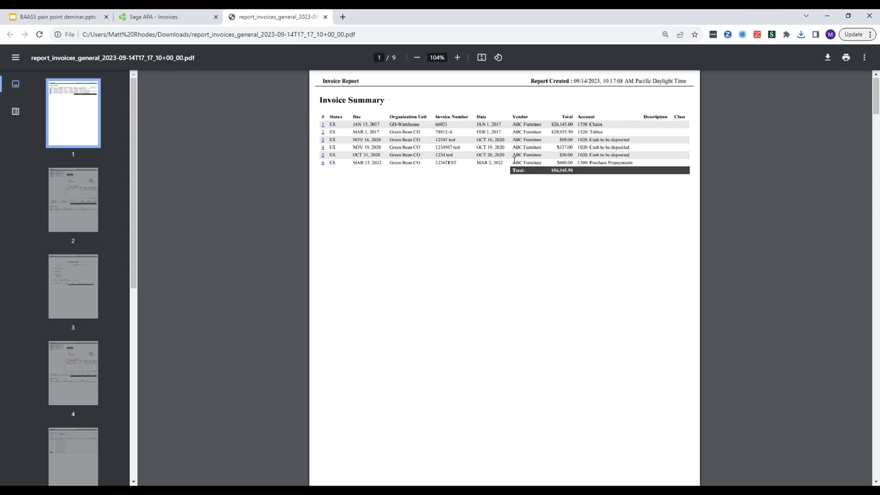
# Examine the report's invoice summary and follow it to the first invoice's image, line item coding and approval history.
pyautogui.scroll(1, 514, 160)
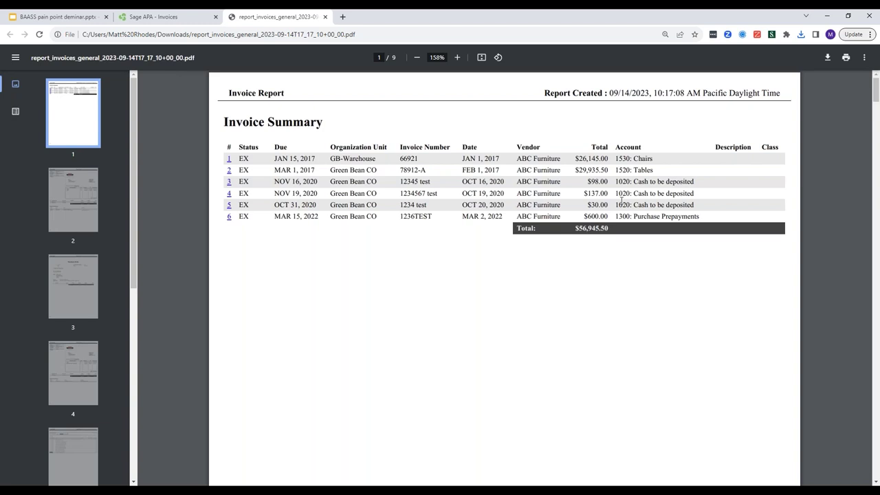
pyautogui.click(229, 158)
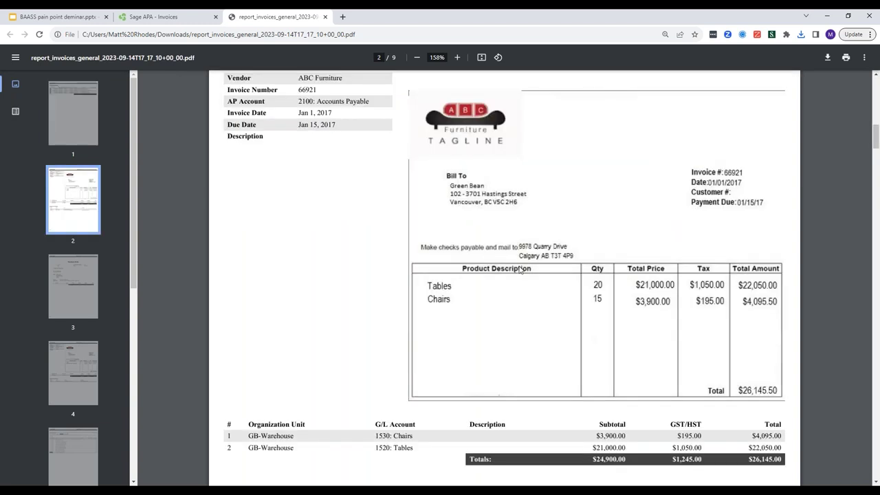
pyautogui.scroll(-3, 520, 269)
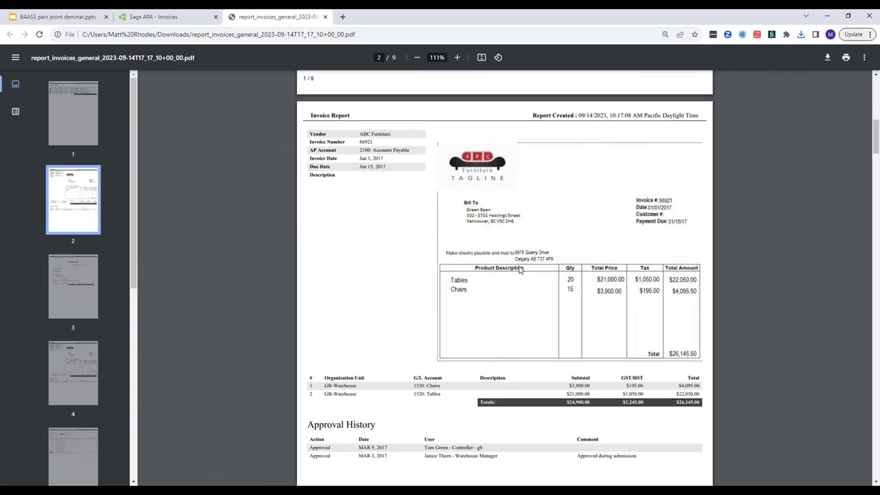
pyautogui.scroll(-2, 521, 269)
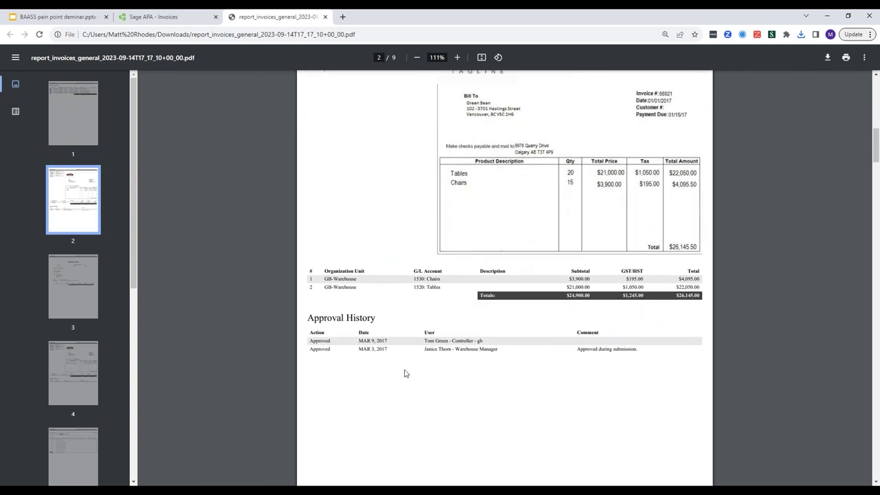
pyautogui.scroll(3, 479, 369)
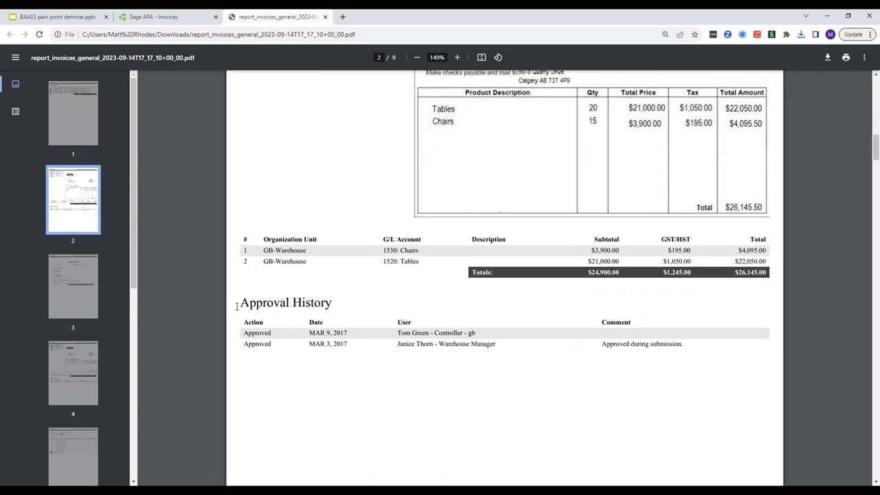
pyautogui.moveTo(237, 303); pyautogui.dragTo(695, 337)
pyautogui.click(695, 336)
pyautogui.scroll(-4, 696, 337)
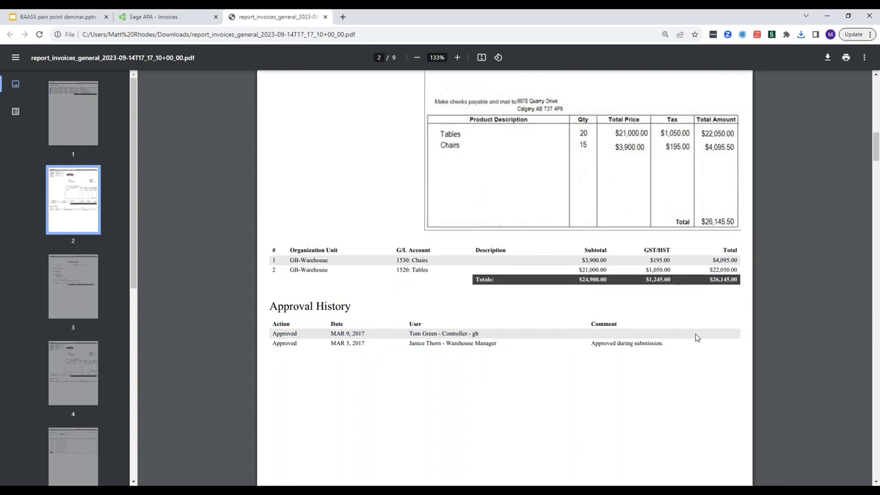
pyautogui.scroll(3, 695, 337)
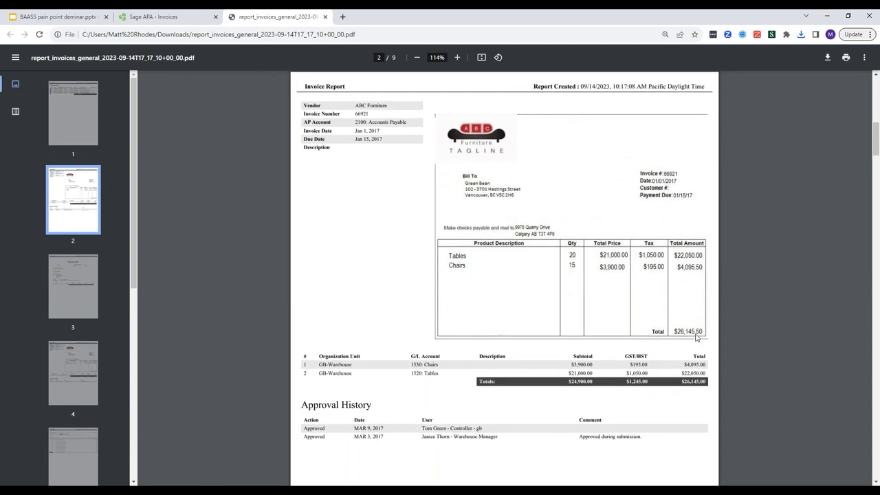
pyautogui.scroll(-1, 434, 131)
# Return to Sage APA, close the list of generated reports, and look over the criteria available for the ABC Furniture filter.
pyautogui.click(192, 21)
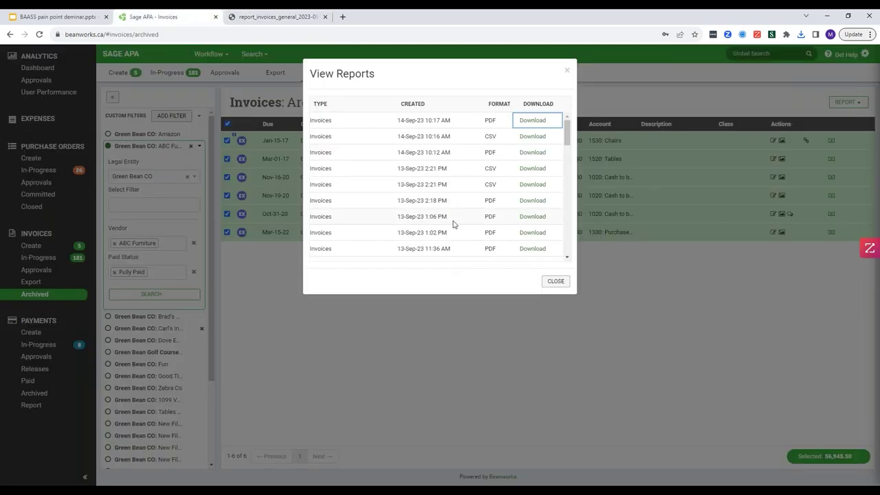
pyautogui.click(558, 282)
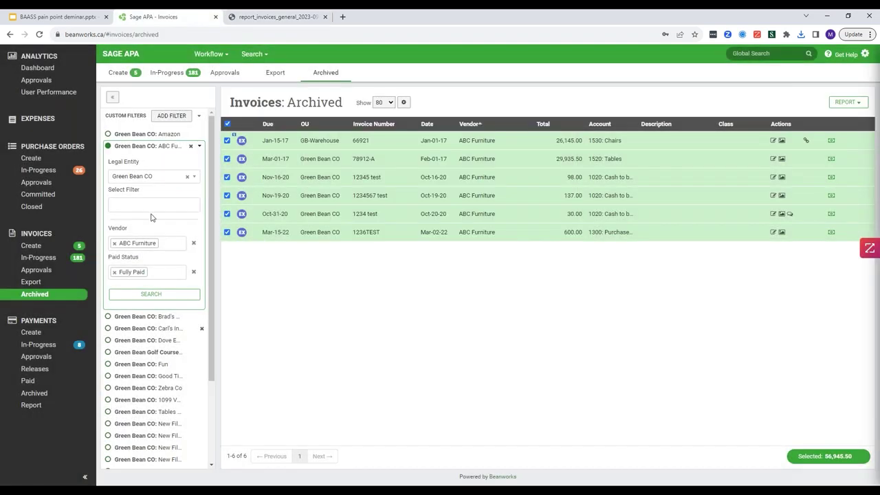
pyautogui.click(158, 208)
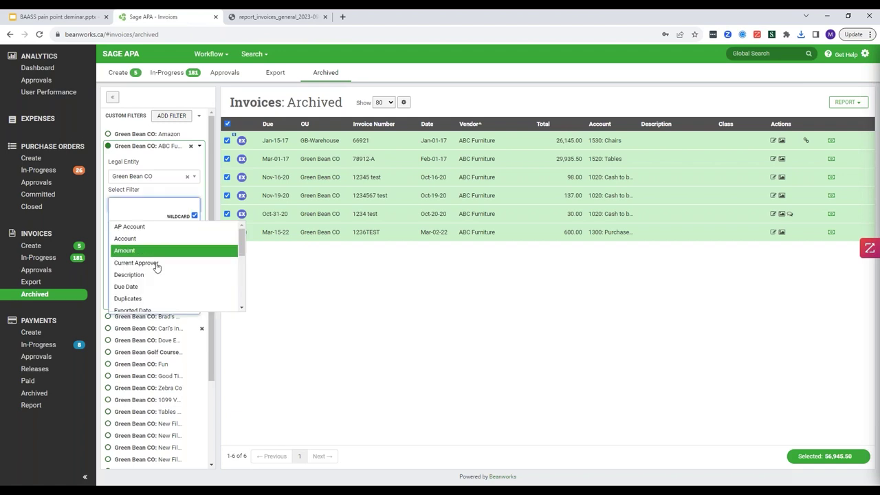
pyautogui.scroll(-5, 157, 267)
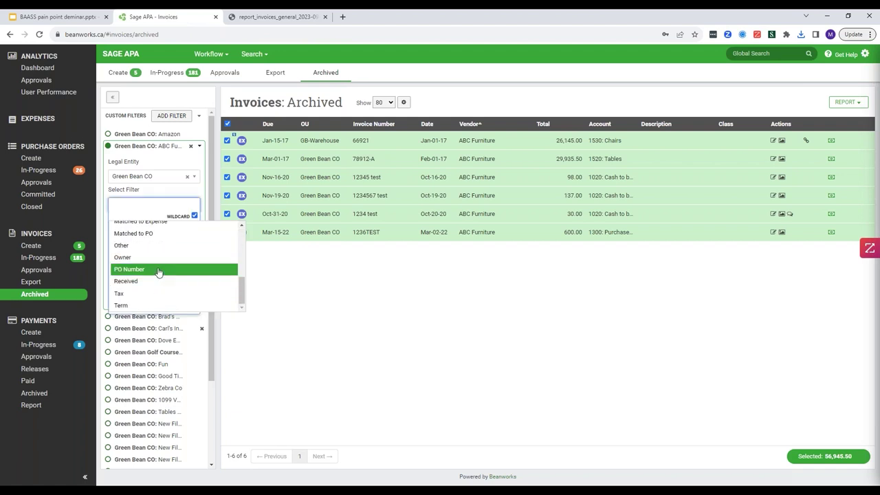
pyautogui.scroll(3, 159, 272)
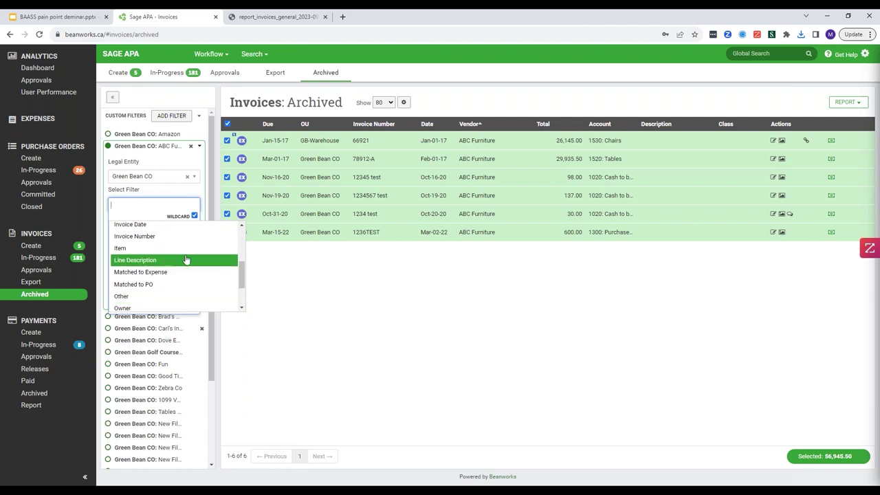
pyautogui.click(220, 91)
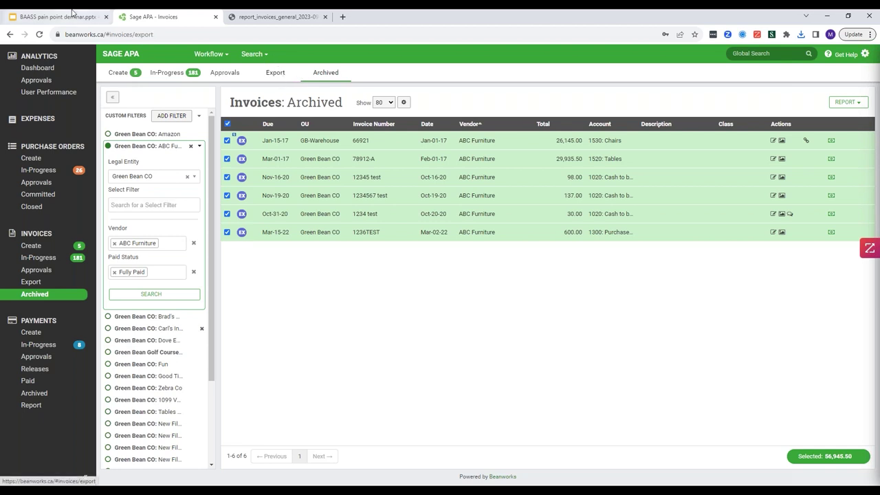
# Open the invoices ready for export, and advance the pain point presentation to the "Product demo Seamless & speedy integration" slide.
pyautogui.click(278, 74)
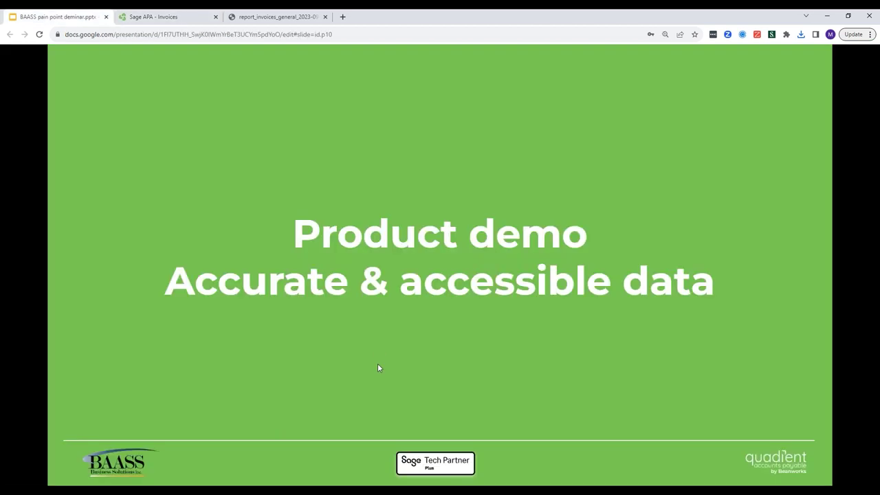
pyautogui.press('Right')
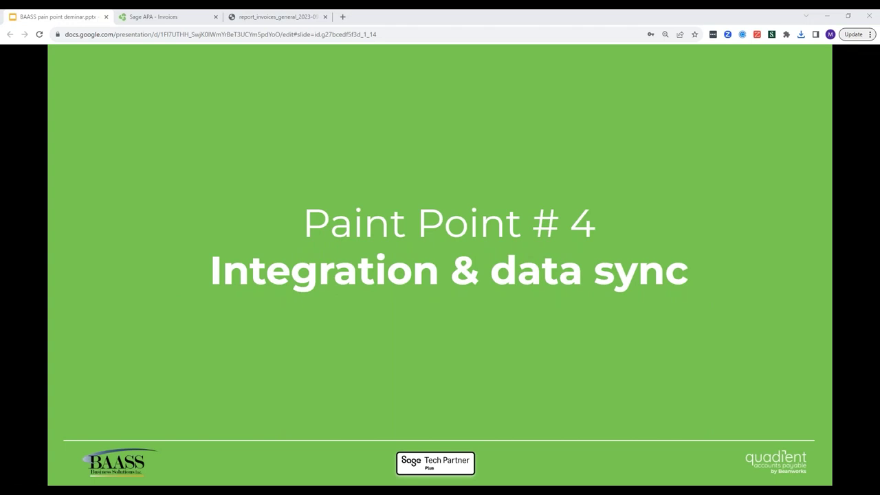
pyautogui.press('Right')
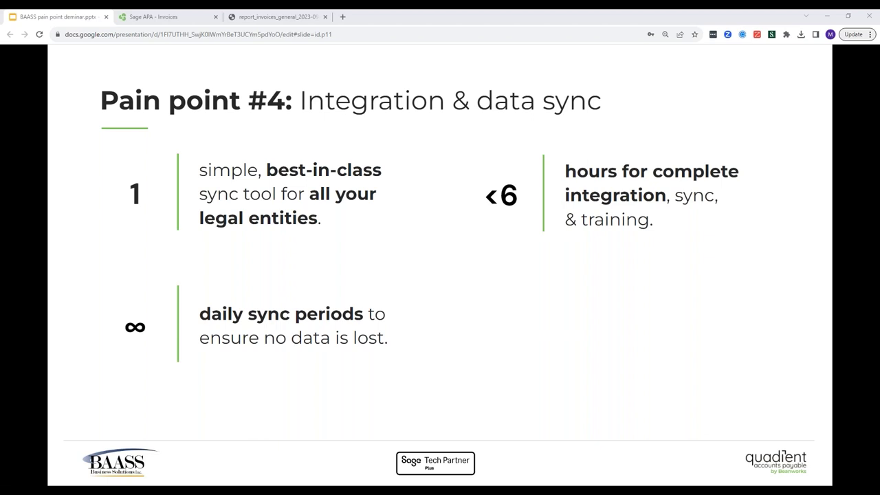
pyautogui.press('Right')
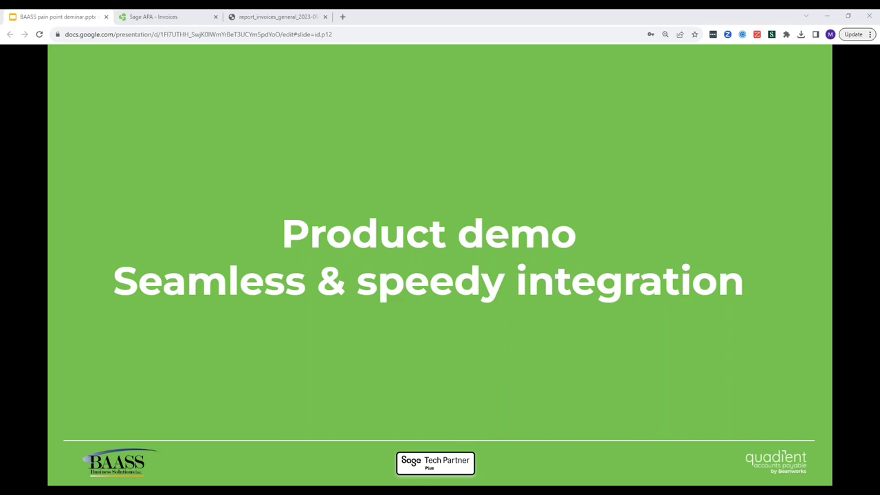
# Return to Sage APA, select all the invoices ready for export, and show the formats offered for exporting the selection.
pyautogui.click(146, 15)
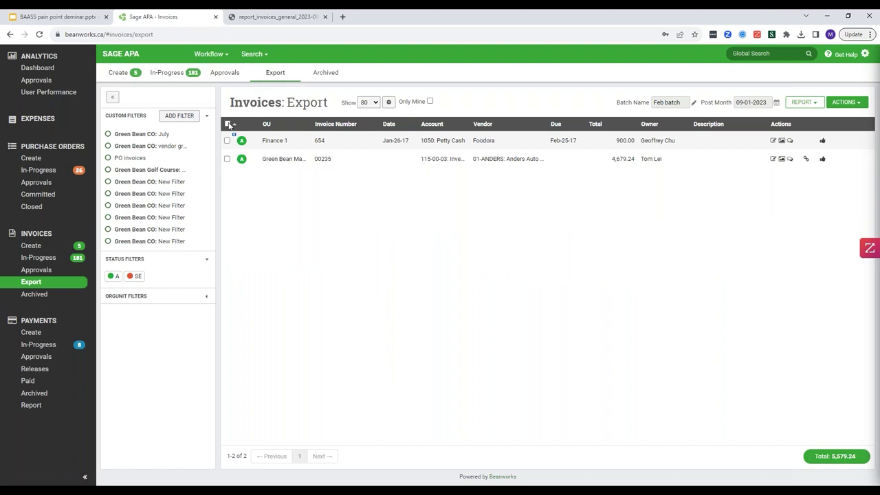
pyautogui.click(228, 123)
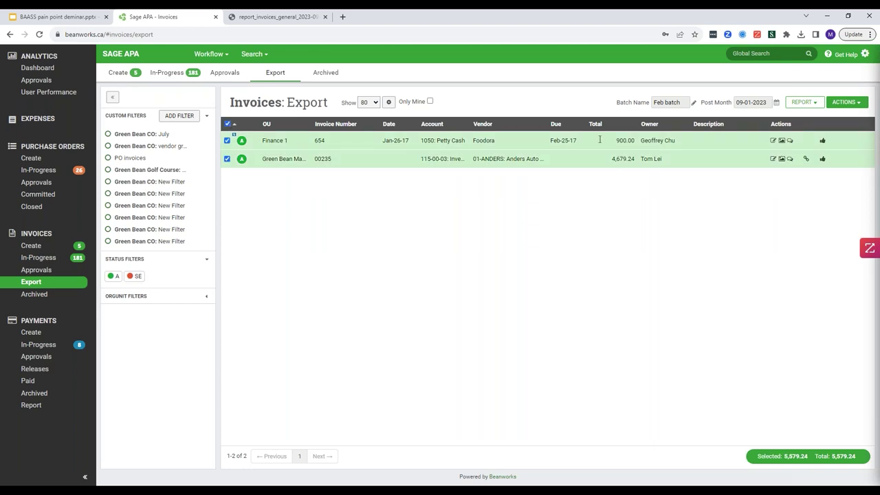
pyautogui.click(861, 105)
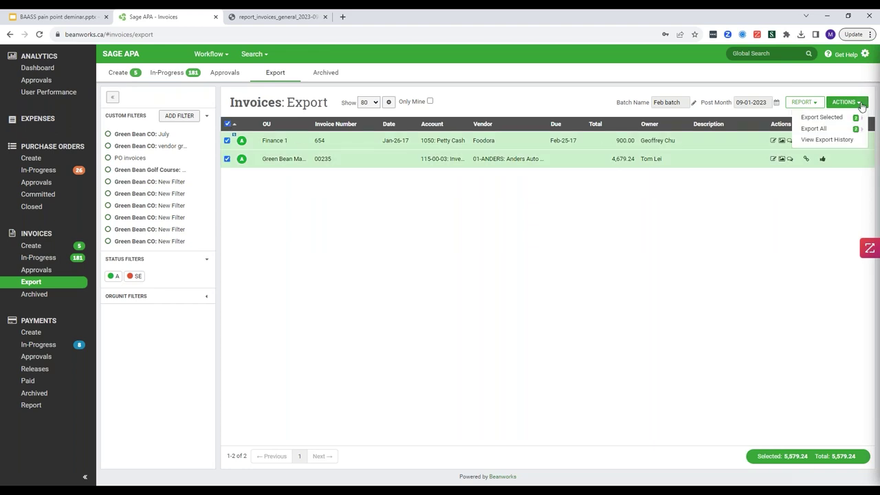
pyautogui.moveTo(834, 118)
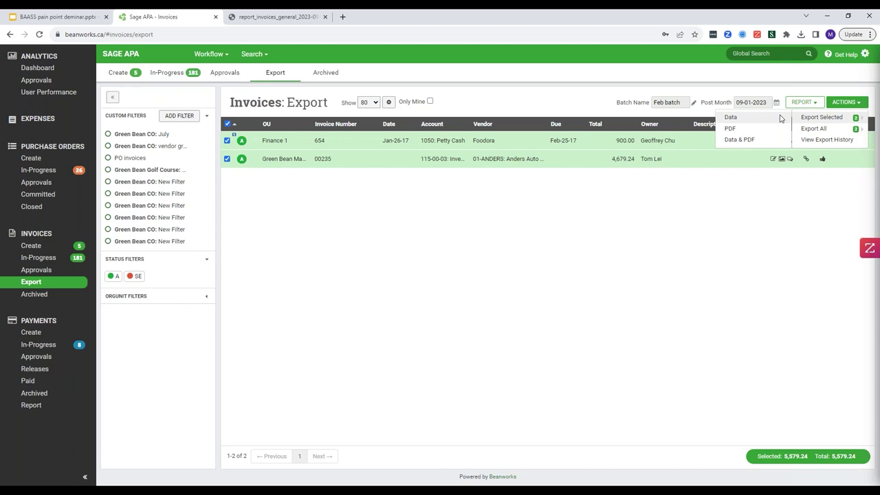
# Close the PDF invoice report and switch back to the pain point presentation.
pyautogui.click(325, 16)
pyautogui.click(55, 17)
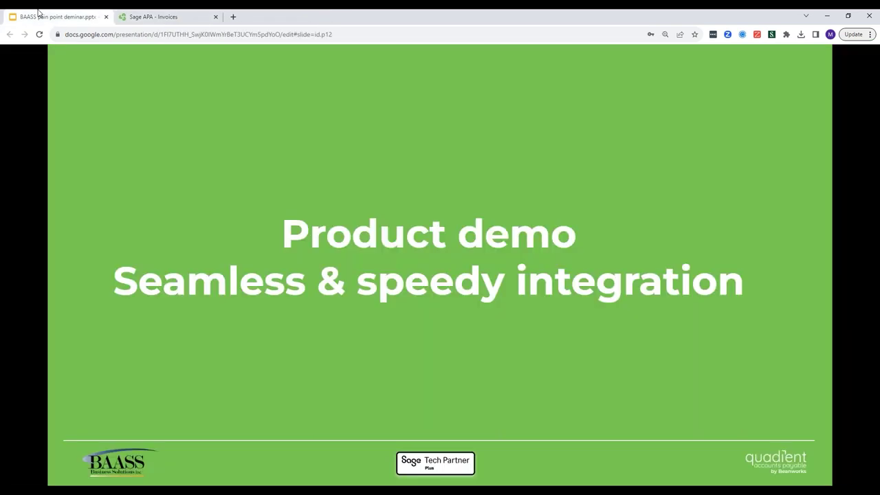
# Advance the pain point presentation through the customer story and next steps to the "Questions?" slide.
pyautogui.press('Right')
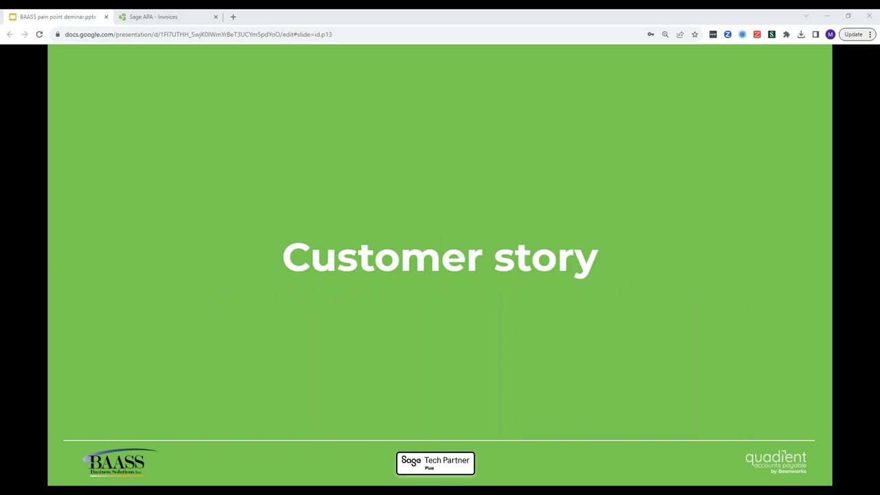
pyautogui.press('Right')
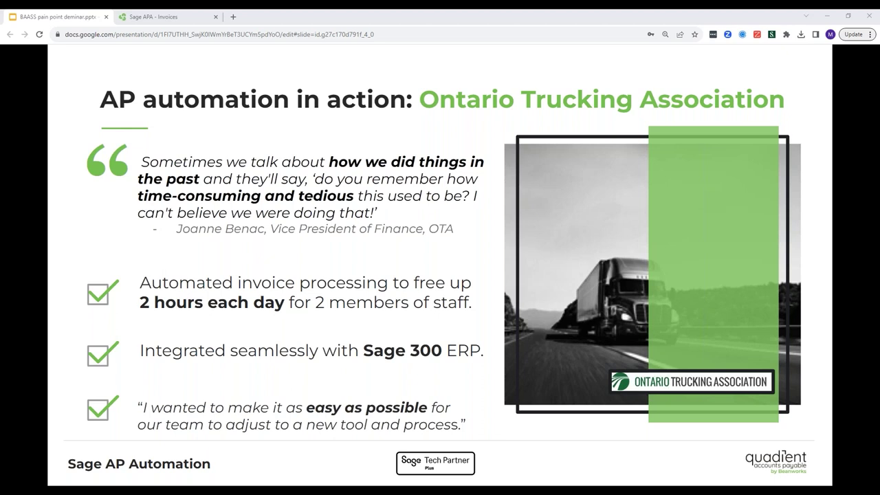
pyautogui.press('Right')
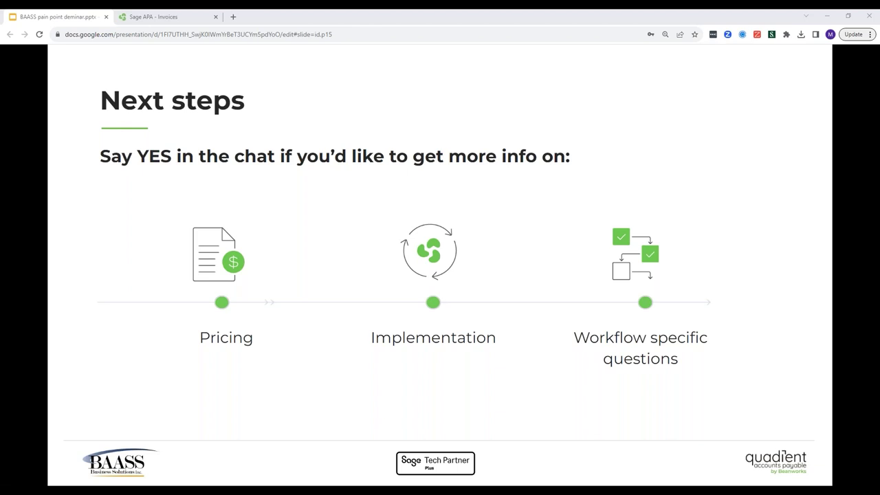
pyautogui.press('Right')
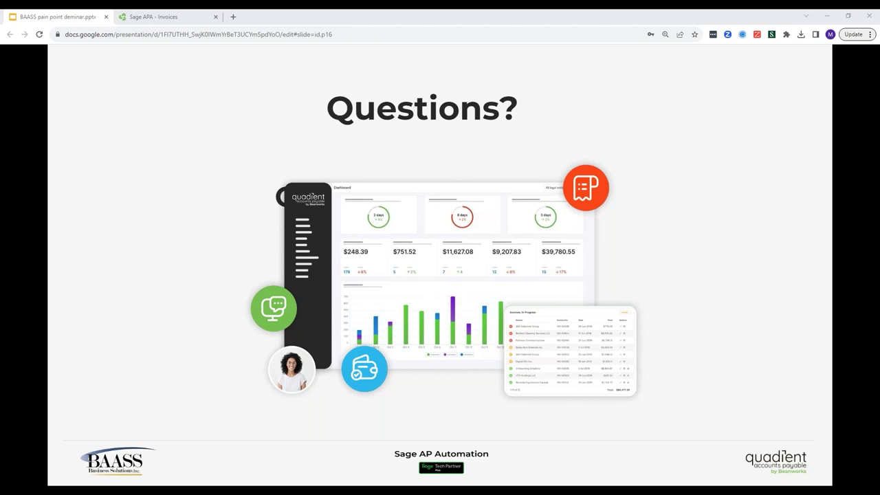
# Switch to Sage APA, open the invoice creation area from the in-progress invoices, and look over the scanned pages and the Upload Scans dialog.
pyautogui.click(169, 18)
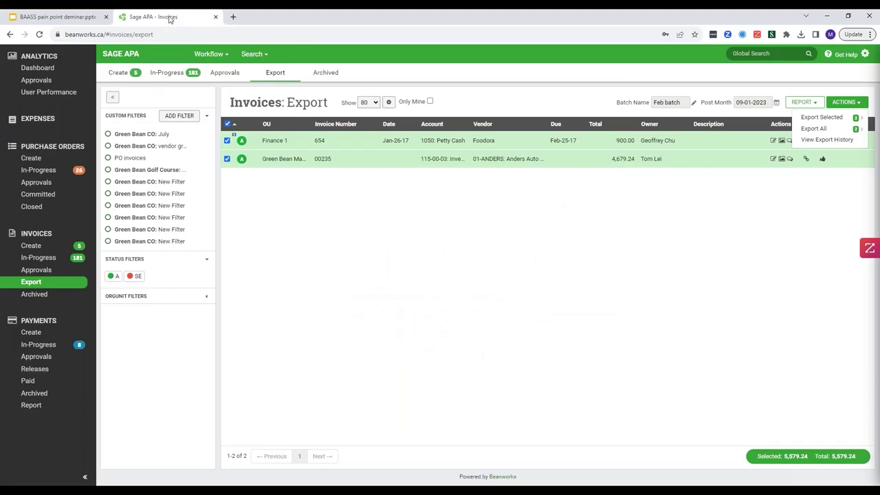
pyautogui.click(38, 258)
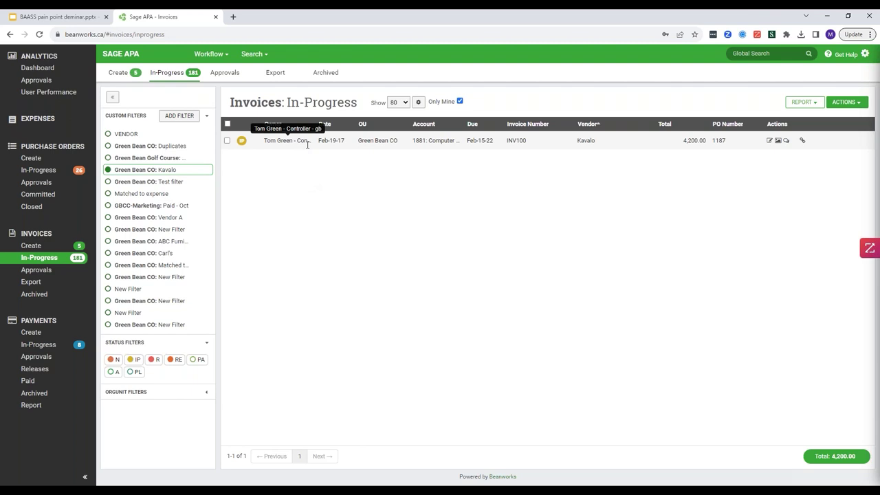
pyautogui.click(120, 73)
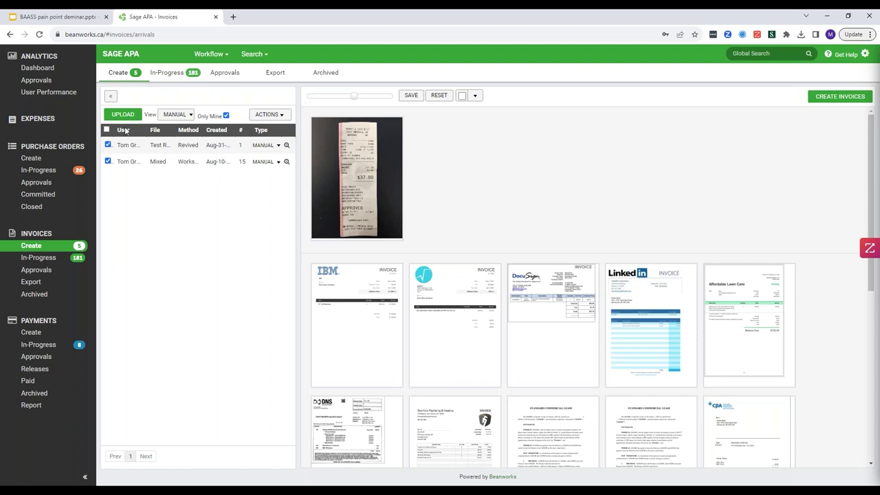
pyautogui.scroll(-3, 512, 284)
pyautogui.scroll(3, 512, 284)
pyautogui.moveTo(516, 314)
pyautogui.click(119, 116)
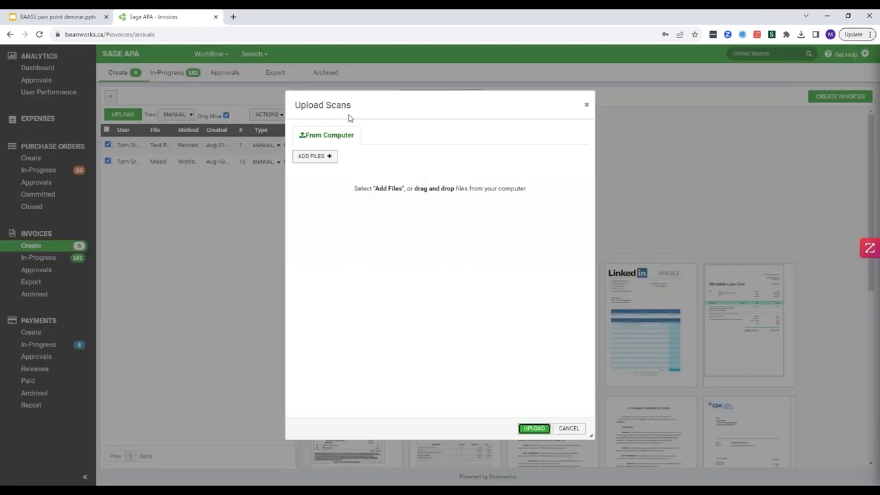
pyautogui.click(571, 428)
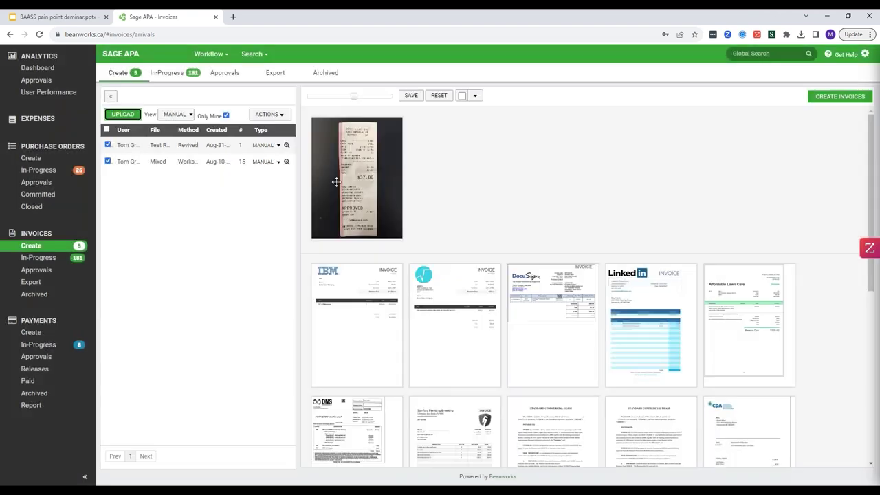
# Split all the scans into single-page invoices, and with smaller thumbnails combine the IBM page with the one below it and the LinkedIn page with DocuSign.
pyautogui.click(106, 129)
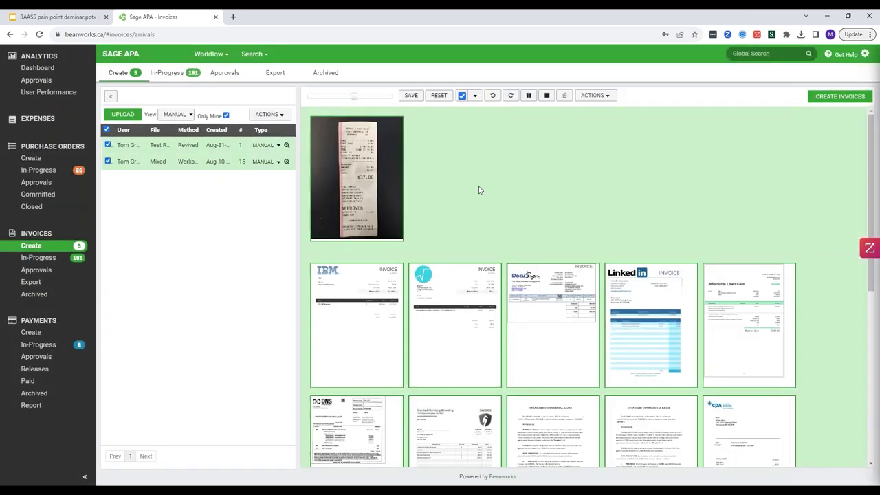
pyautogui.click(528, 96)
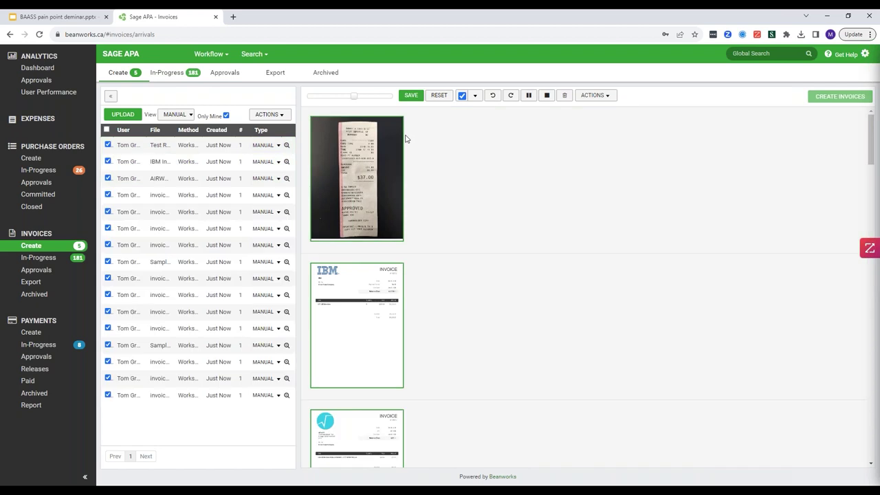
pyautogui.moveTo(353, 96); pyautogui.dragTo(349, 96)
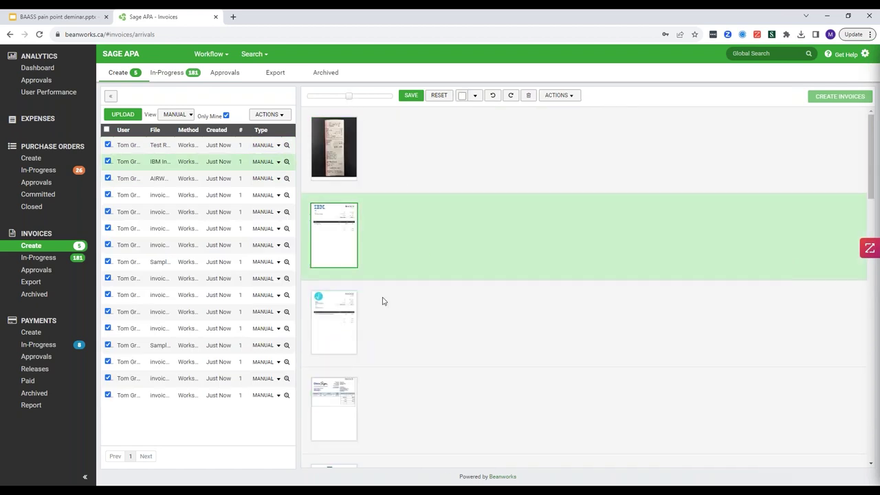
pyautogui.moveTo(354, 320); pyautogui.dragTo(406, 230)
pyautogui.moveTo(344, 337); pyautogui.dragTo(415, 388)
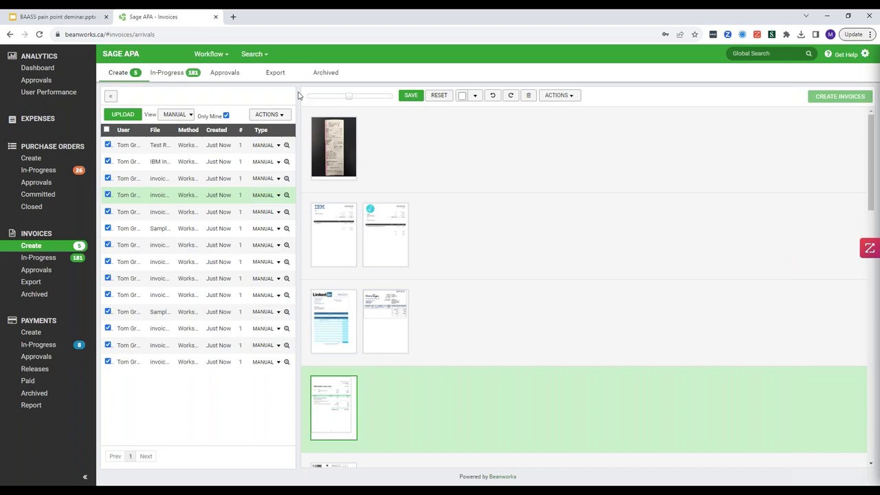
# Show the Upload Scans dialog and dismiss it, and open the in-progress Kavalo invoice beside its purchase order.
pyautogui.click(124, 113)
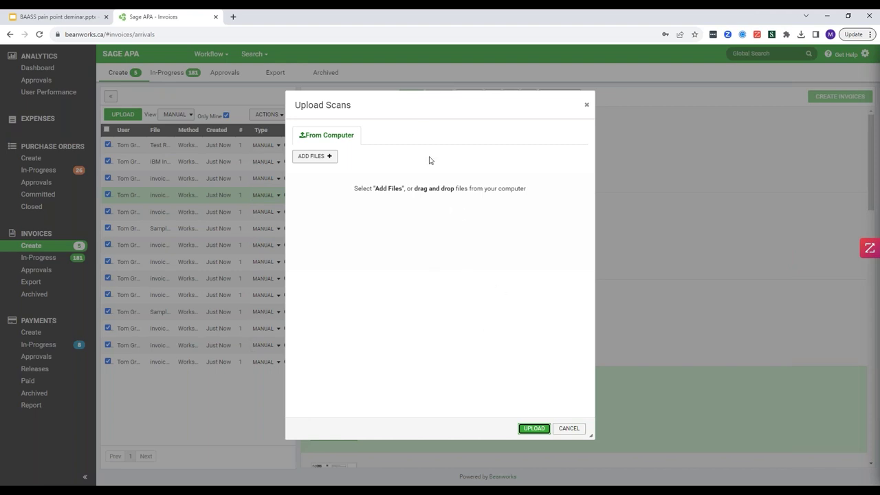
pyautogui.click(569, 428)
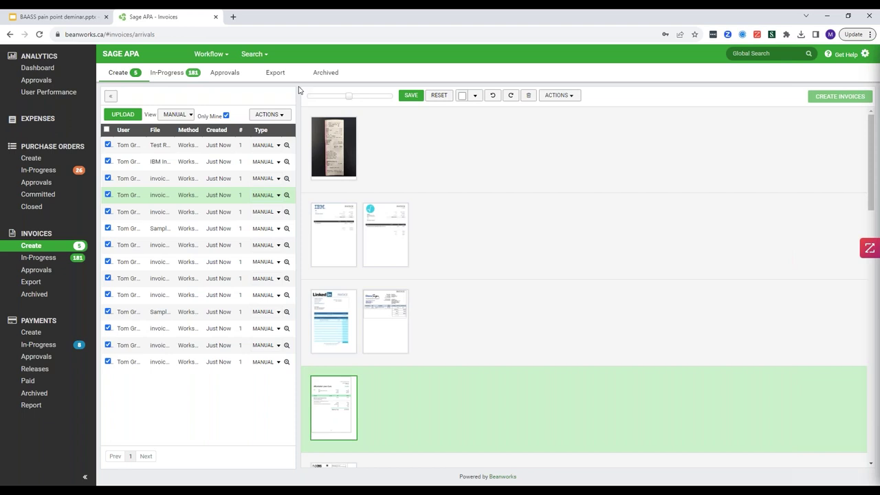
pyautogui.click(178, 73)
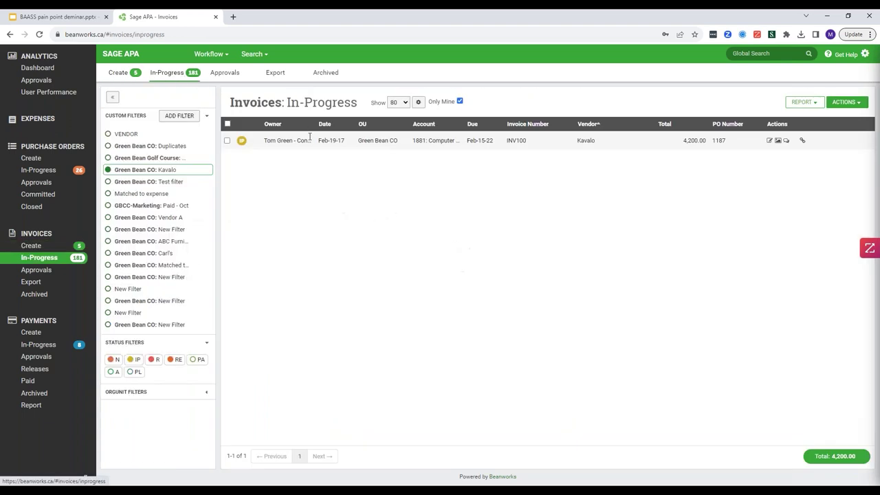
pyautogui.click(321, 140)
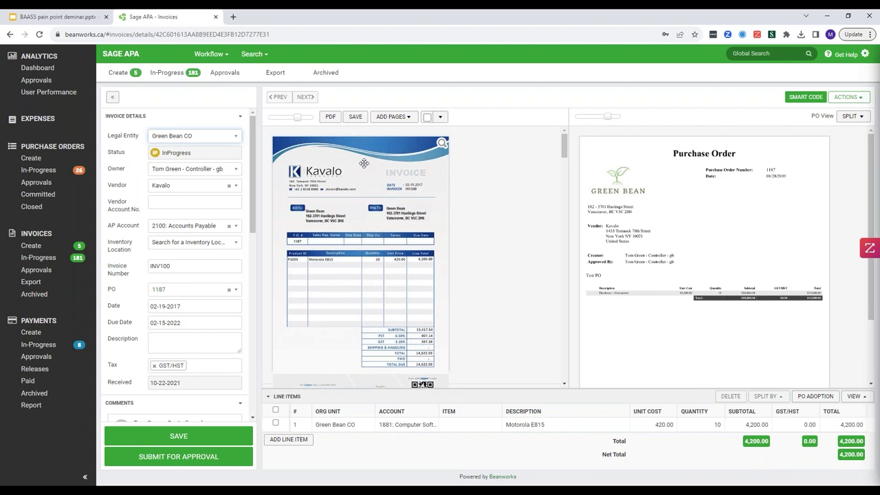
# In the committed purchase orders, view the invoice matches of the 6998115 LTD order and the receivings of the Computer Connection order.
pyautogui.click(51, 169)
pyautogui.click(46, 197)
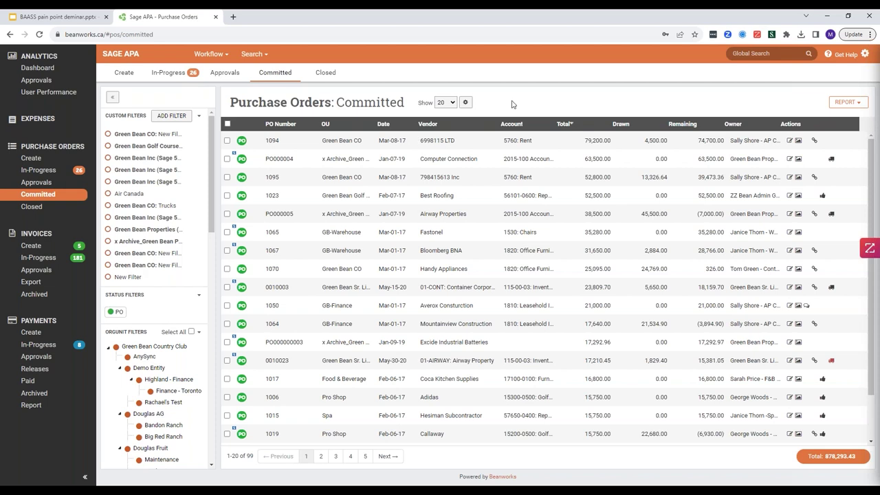
pyautogui.click(814, 141)
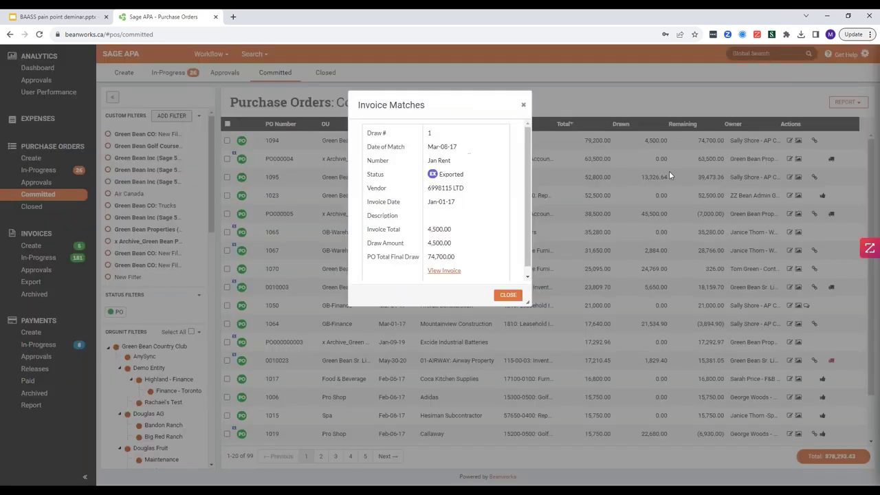
pyautogui.click(519, 301)
pyautogui.click(831, 160)
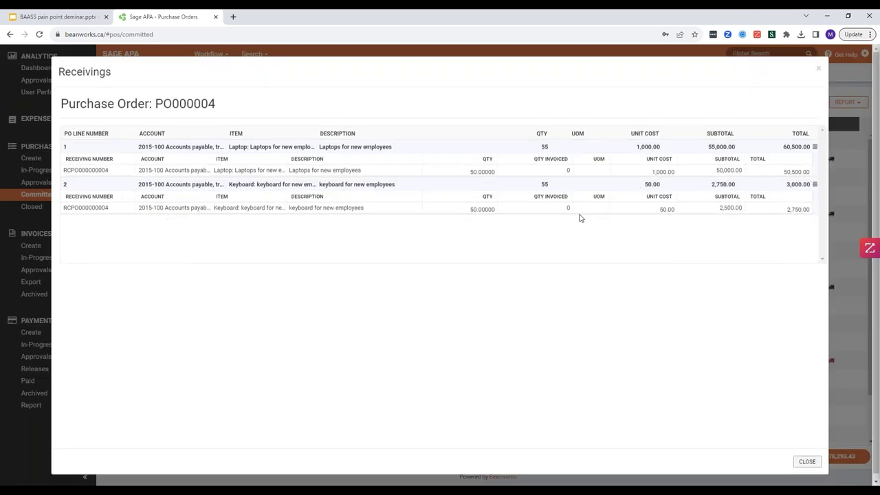
pyautogui.click(818, 70)
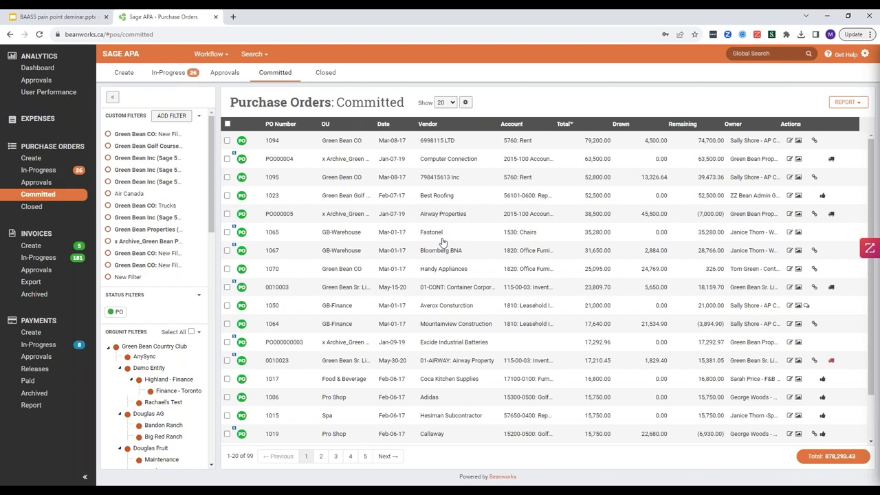
# Reopen the in-progress Kavalo invoice with its purchase order, and switch to the presentation's "Your Host" slide.
pyautogui.click(45, 259)
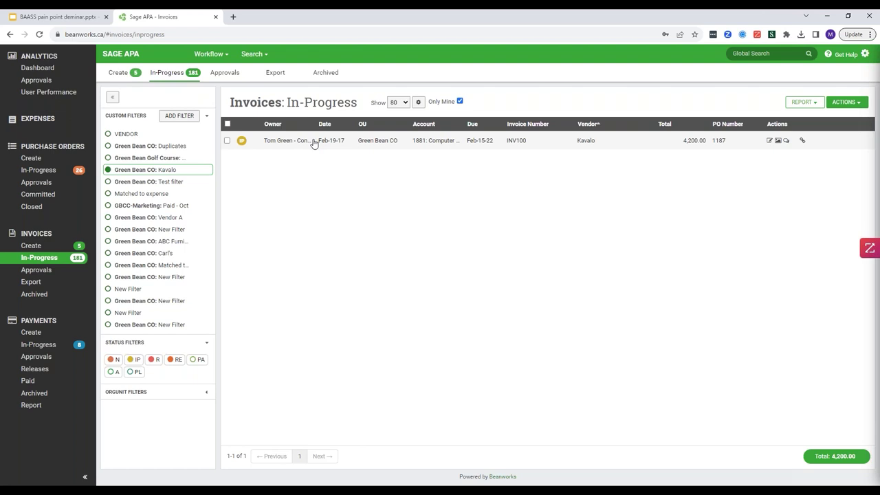
pyautogui.click(314, 143)
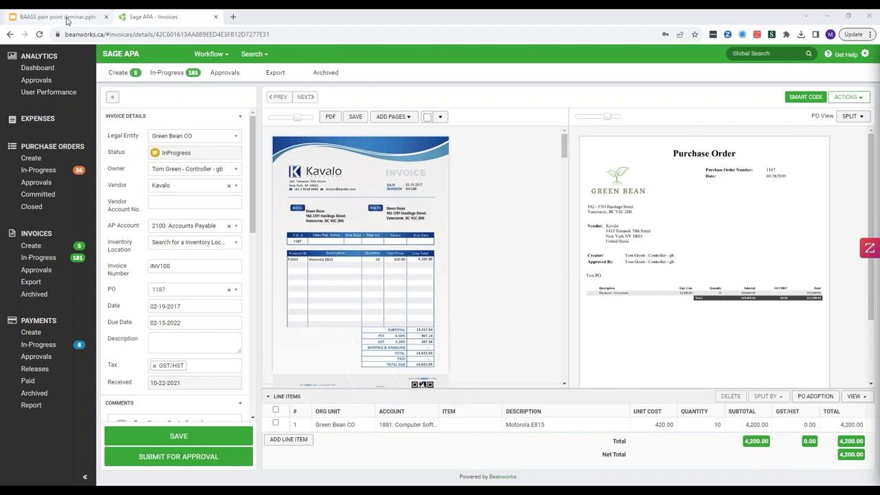
pyautogui.hotkey('ctrl', 'pageup')
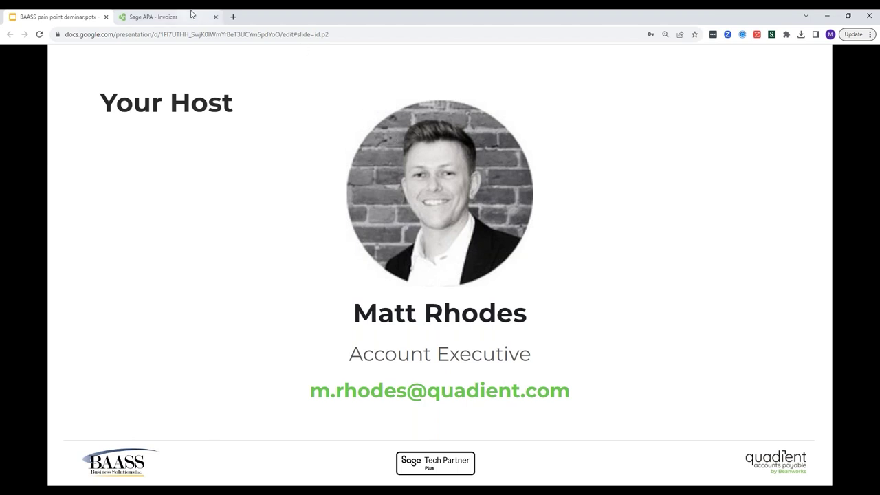
# Revisit the in-progress Kavalo invoice in Sage APA, and return to the presentation's closing "Questions?" slide.
pyautogui.moveTo(192, 14)
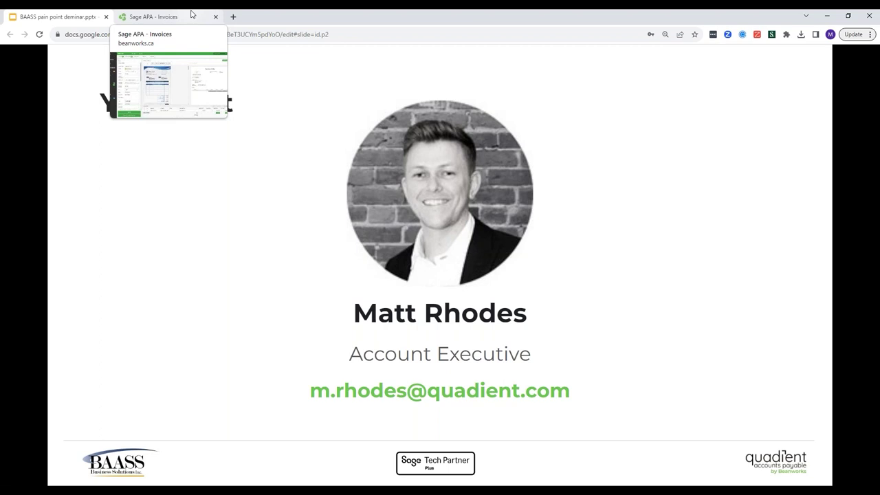
pyautogui.click(192, 14)
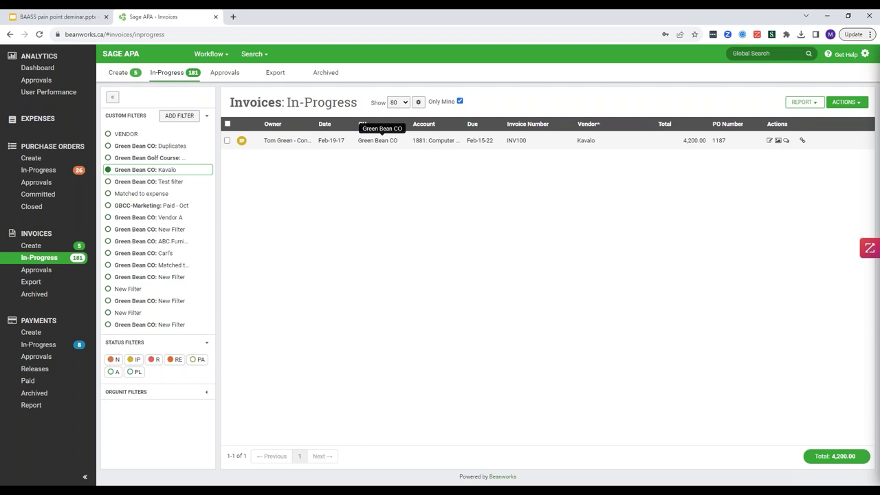
pyautogui.click(377, 140)
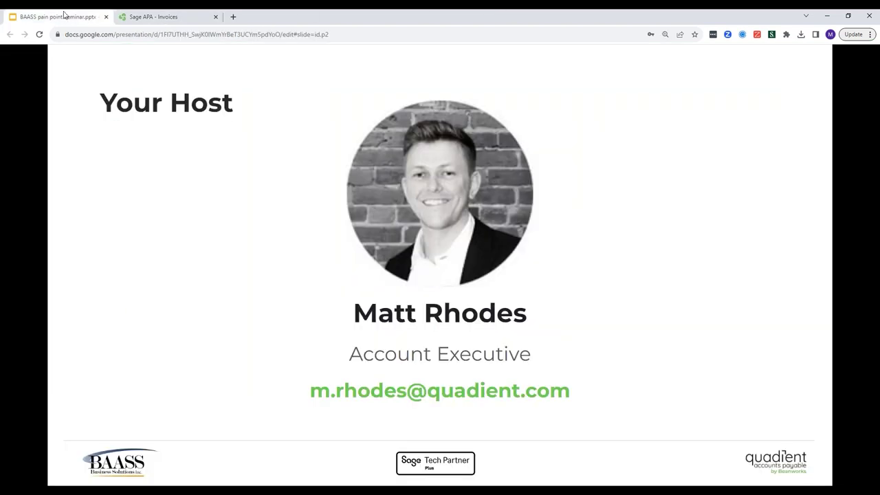
pyautogui.click(66, 16)
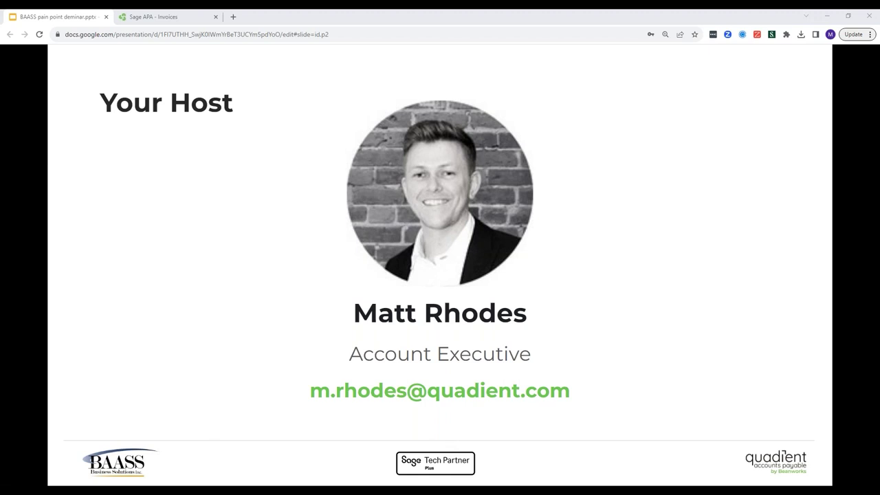
pyautogui.press('End')
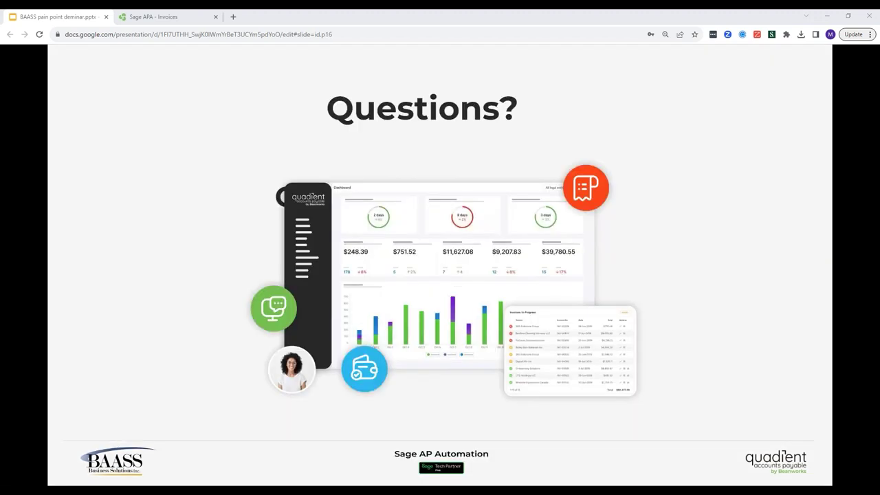